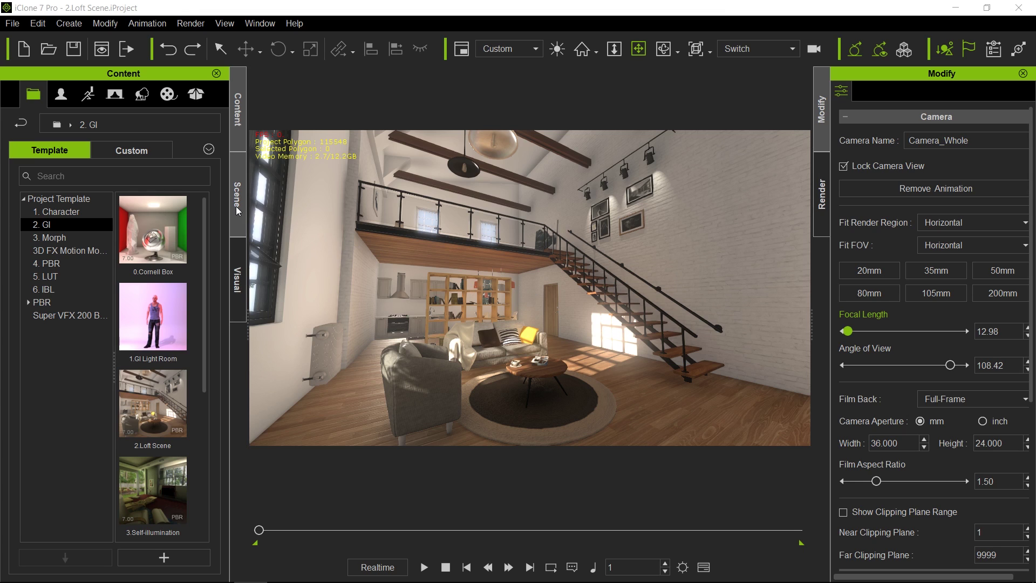
- Apply the Sunset_Effect LUT to the loft scene, then undo it to restore neutral colours
{"action": "left_click", "coordinate": [116, 95]}
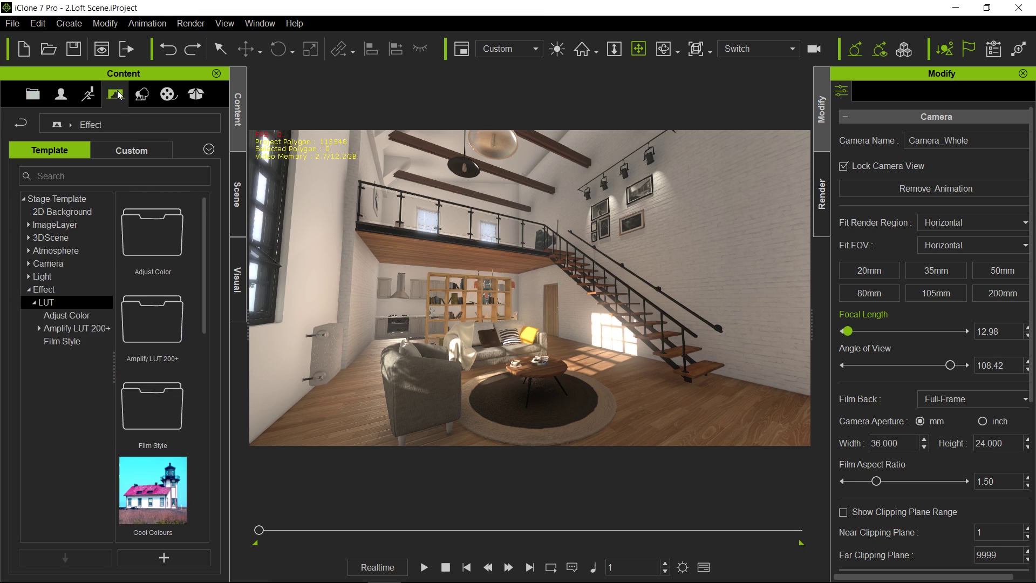
{"action": "left_click", "coordinate": [52, 303]}
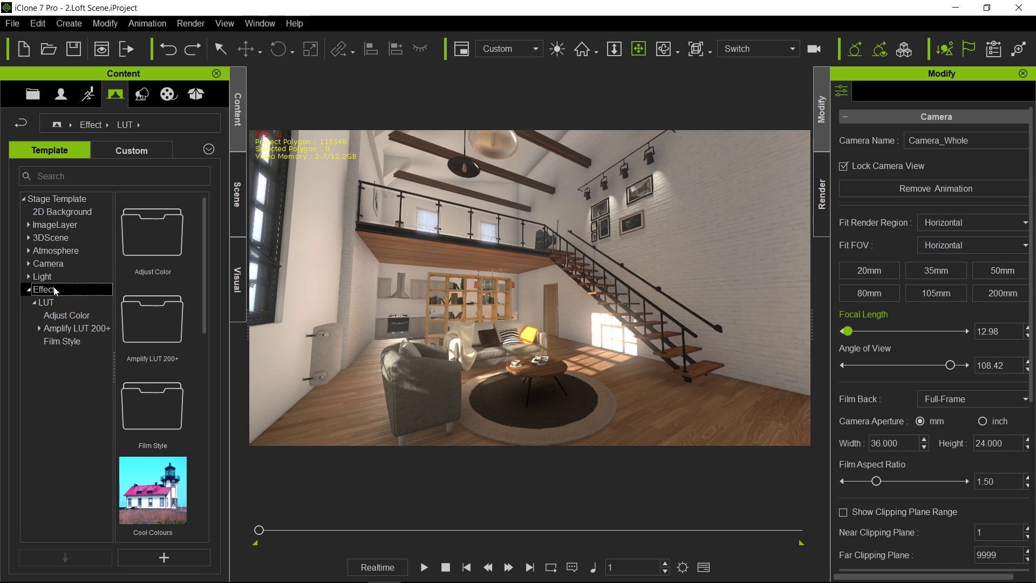
{"action": "scroll", "coordinate": [151, 361], "scroll_direction": "down", "scroll_amount": 5}
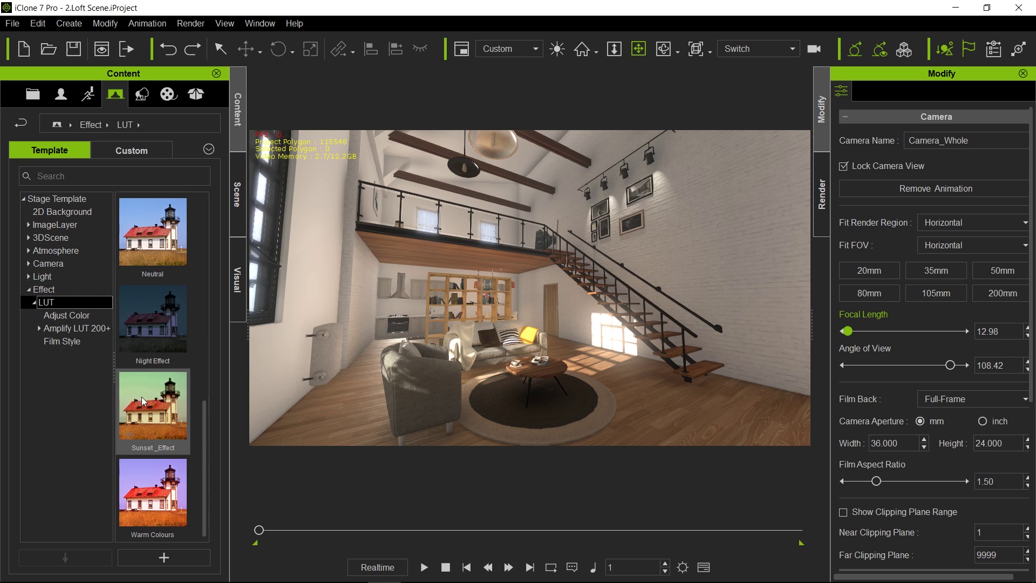
{"action": "left_click_drag", "start_coordinate": [146, 412], "coordinate": [634, 338]}
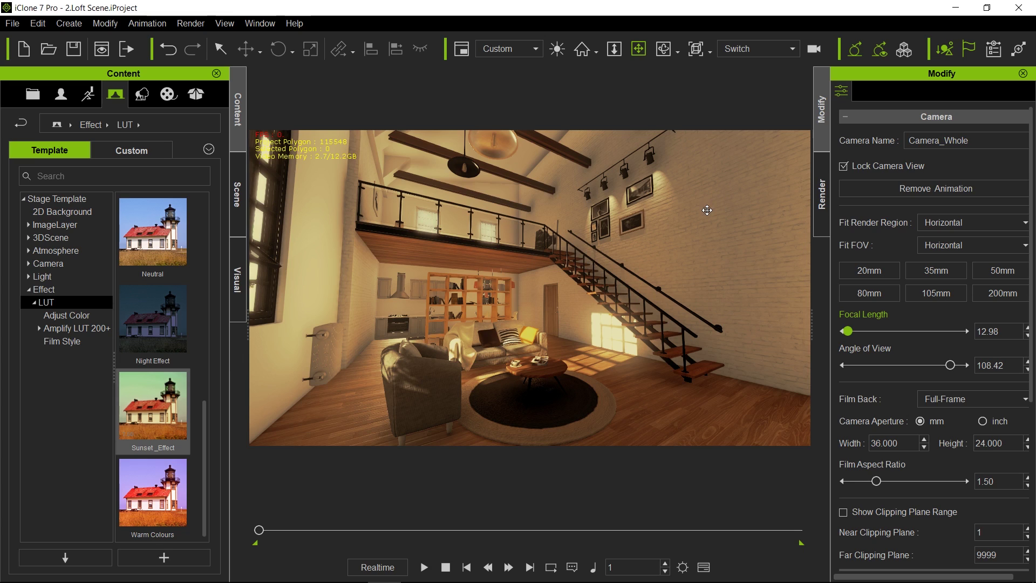
{"action": "key", "text": "ctrl+z"}
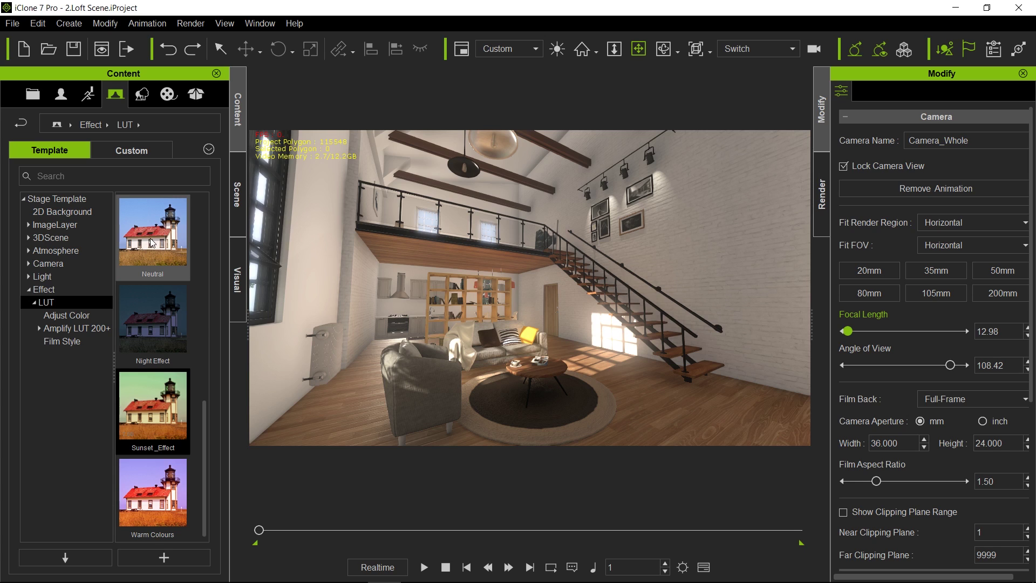
- Apply the Neutral LUT, compare LUT_Neutral off and on, and adjust its Effect Contribution
{"action": "left_click_drag", "start_coordinate": [150, 242], "coordinate": [352, 248]}
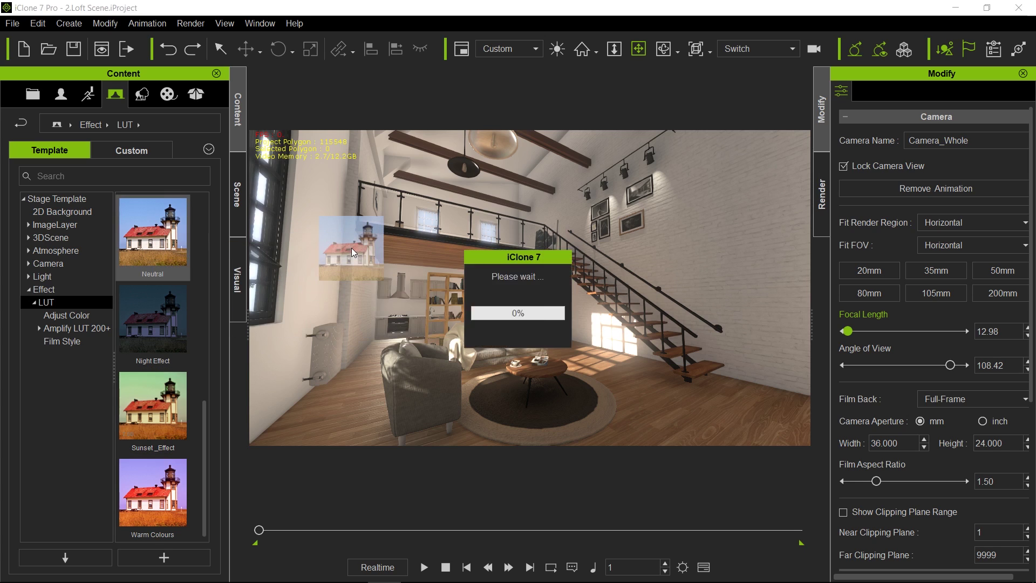
{"action": "left_click", "coordinate": [242, 289]}
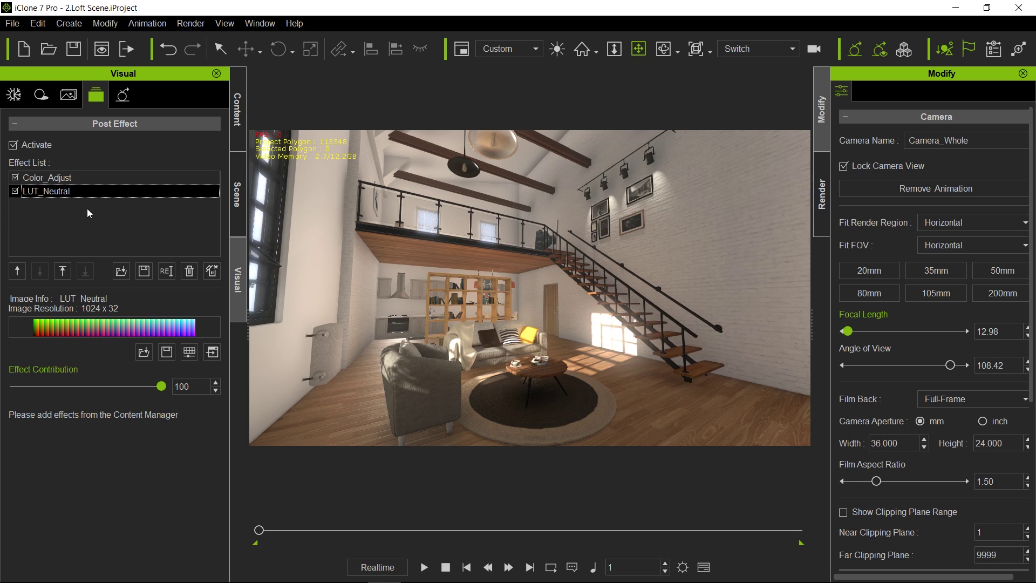
{"action": "left_click", "coordinate": [16, 191]}
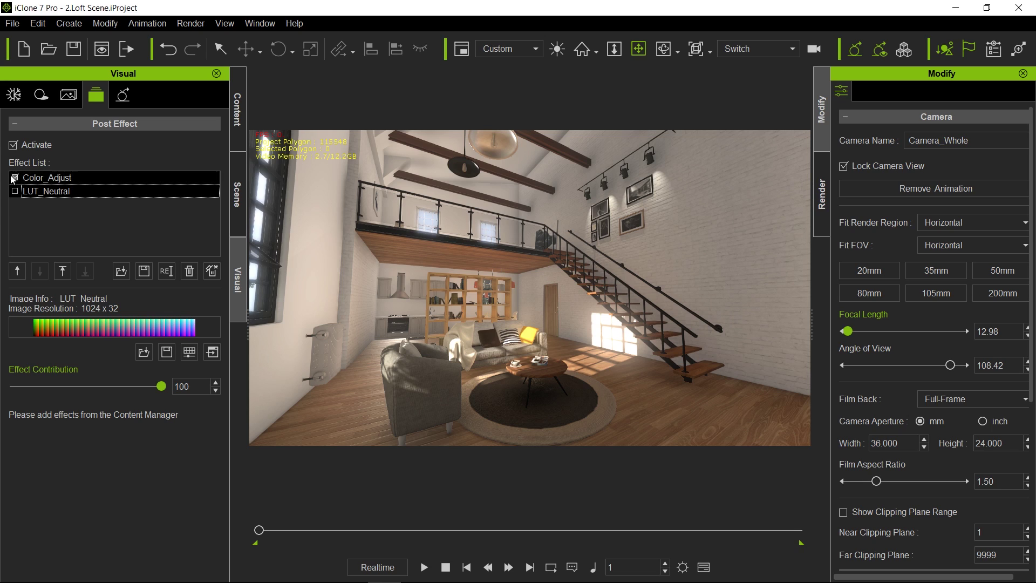
{"action": "left_click", "coordinate": [15, 178]}
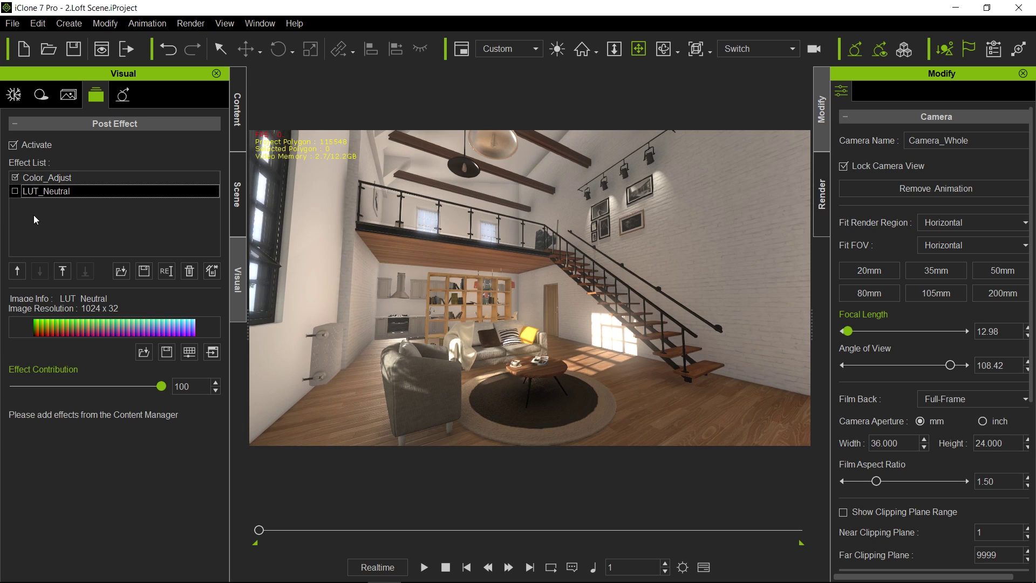
{"action": "left_click", "coordinate": [14, 191]}
{"action": "left_click_drag", "start_coordinate": [160, 388], "coordinate": [189, 394]}
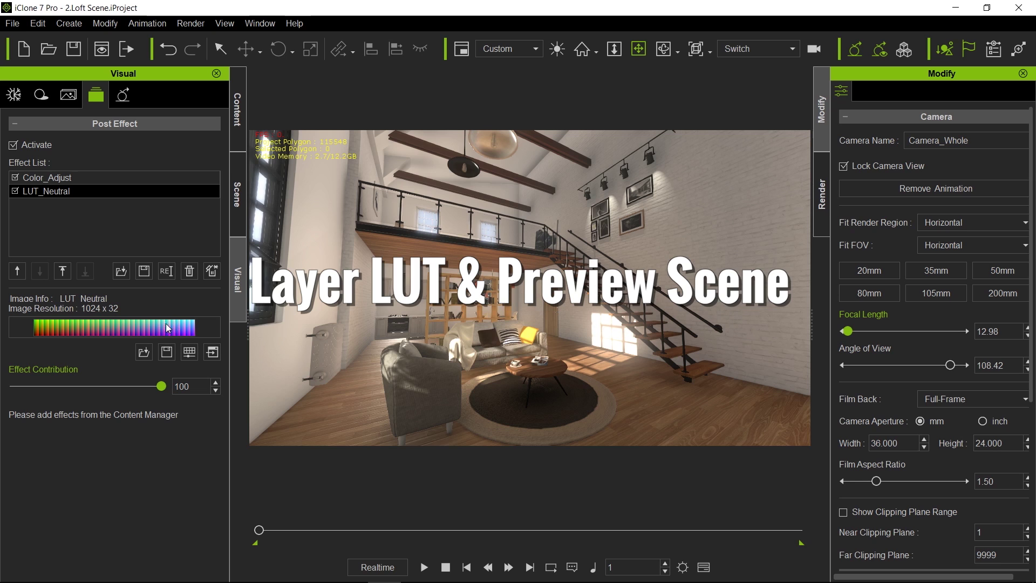
- Launch the LUT in Photoshop as tmpLut.png and size its window beside the narrowed Mona Lisa
{"action": "left_click", "coordinate": [213, 359]}
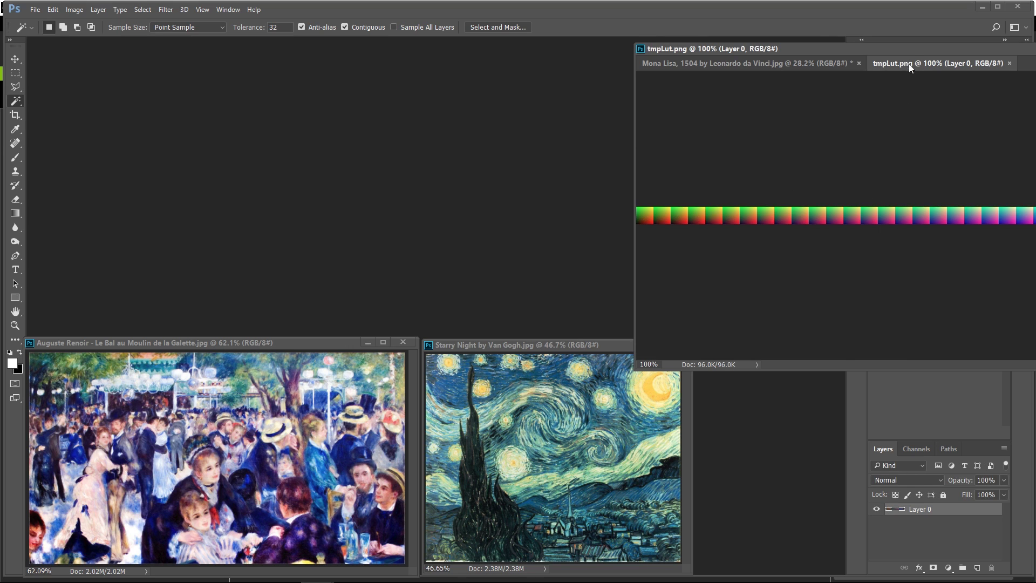
{"action": "left_click_drag", "start_coordinate": [912, 63], "coordinate": [102, 65]}
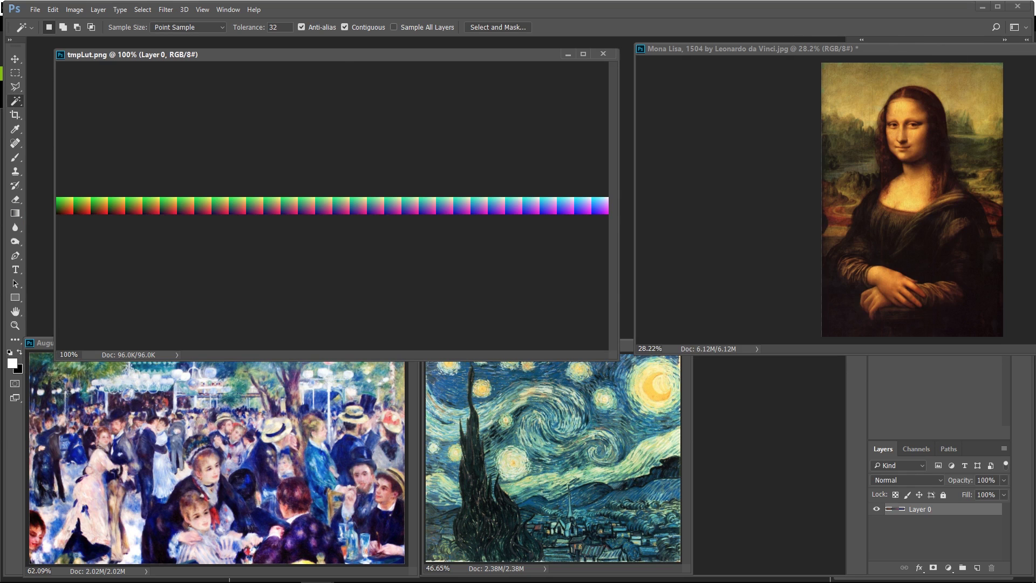
{"action": "left_click_drag", "start_coordinate": [1029, 108], "coordinate": [843, 109]}
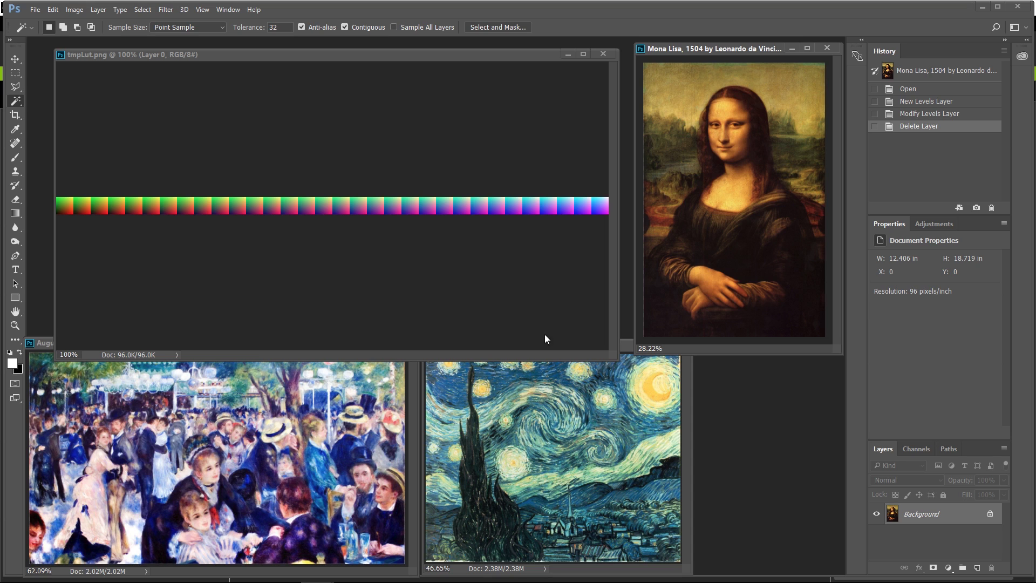
{"action": "left_click_drag", "start_coordinate": [552, 360], "coordinate": [606, 132]}
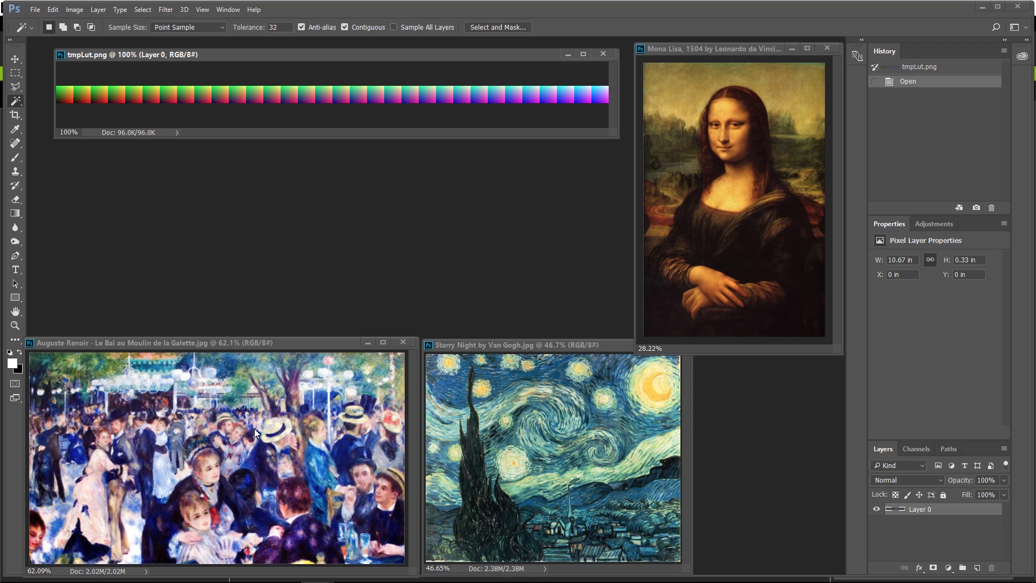
{"action": "mouse_move", "coordinate": [345, 580]}
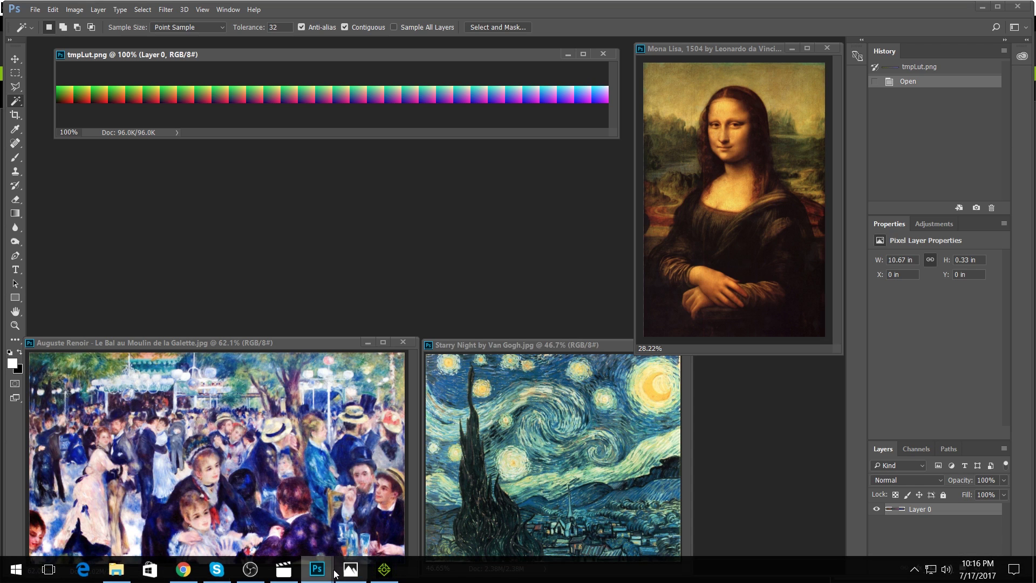
- Render a preview of the loft scene, copy the image in Photos, and close Photos
{"action": "left_click", "coordinate": [386, 576]}
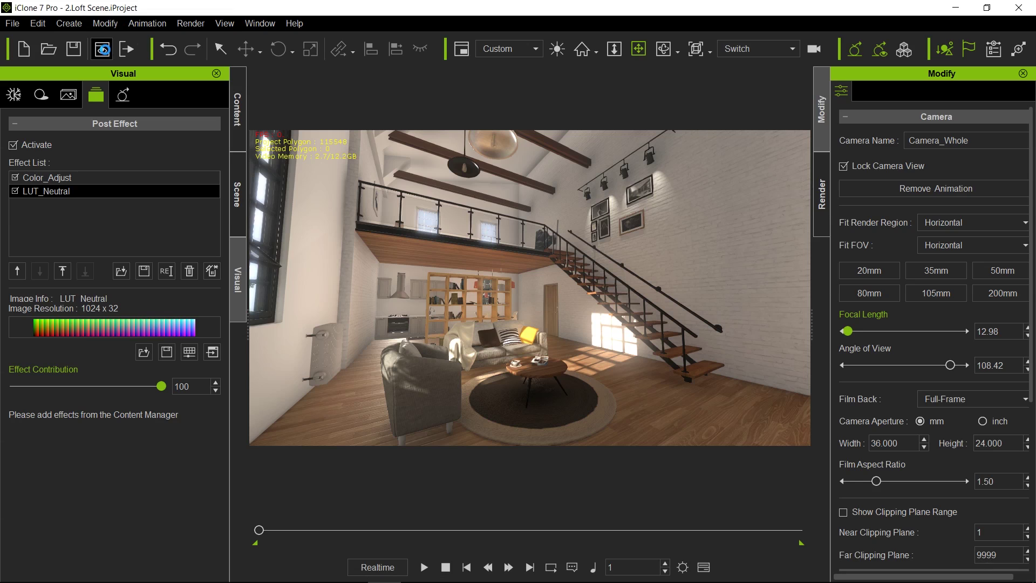
{"action": "left_click", "coordinate": [102, 49]}
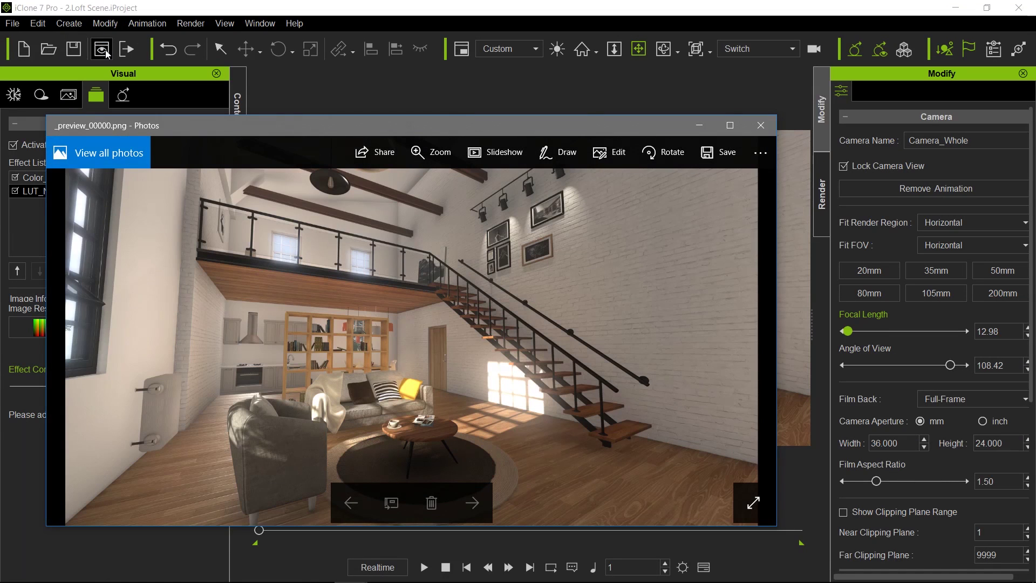
{"action": "left_click", "coordinate": [761, 155]}
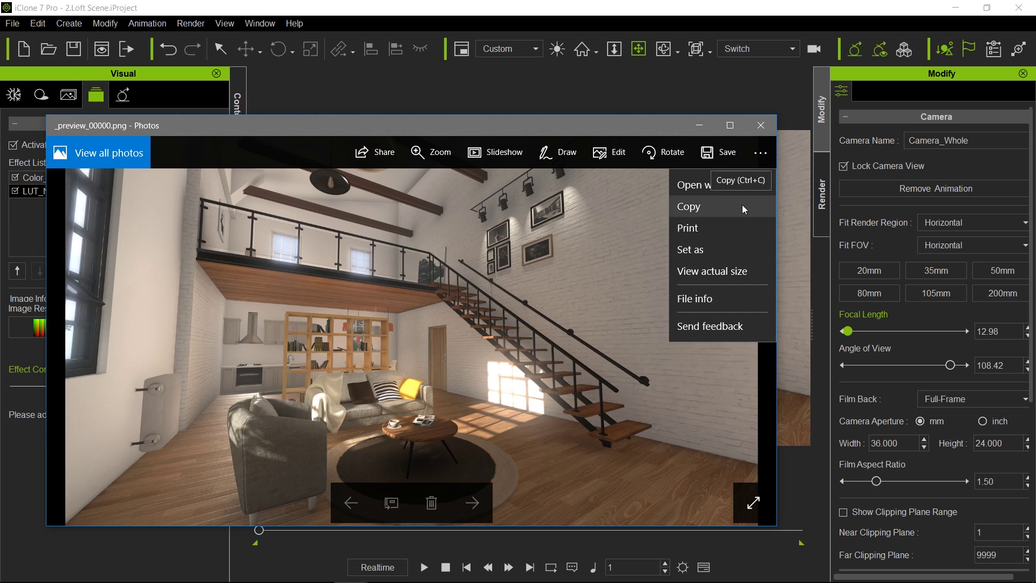
{"action": "left_click", "coordinate": [742, 205]}
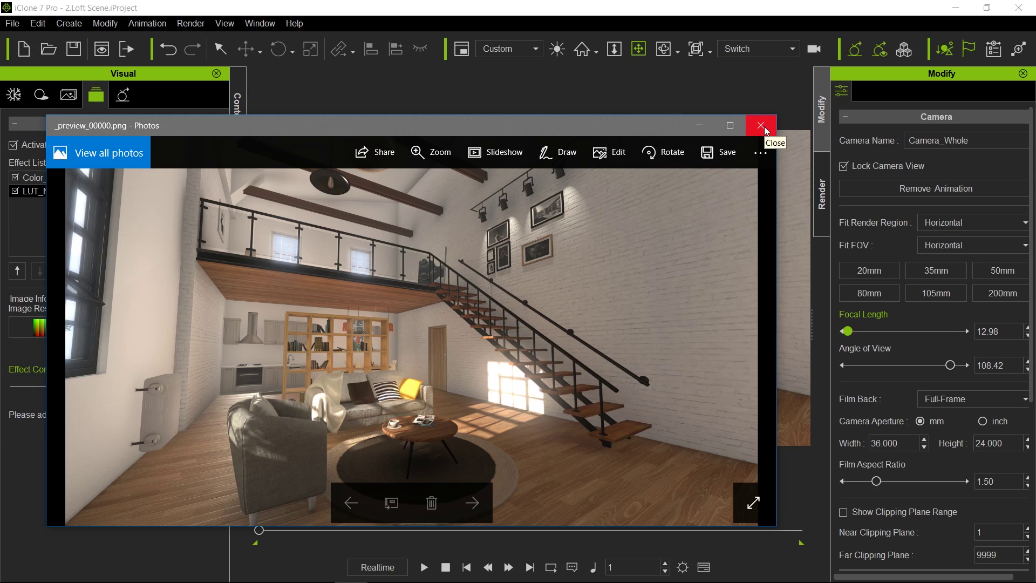
{"action": "left_click", "coordinate": [765, 126]}
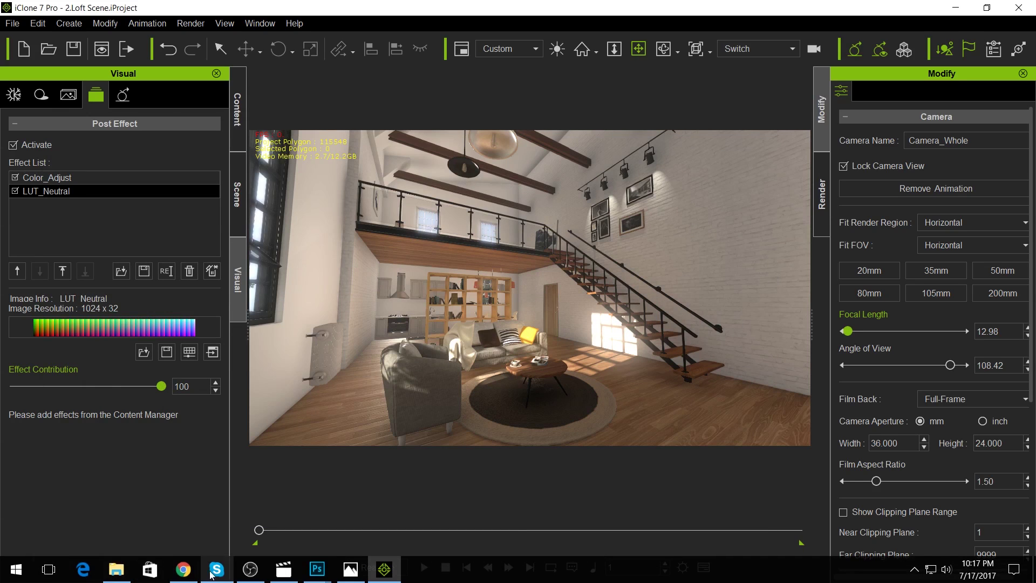
- Paste the loft render into a new 3840x2160 document floating in its own window
{"action": "mouse_move", "coordinate": [317, 570]}
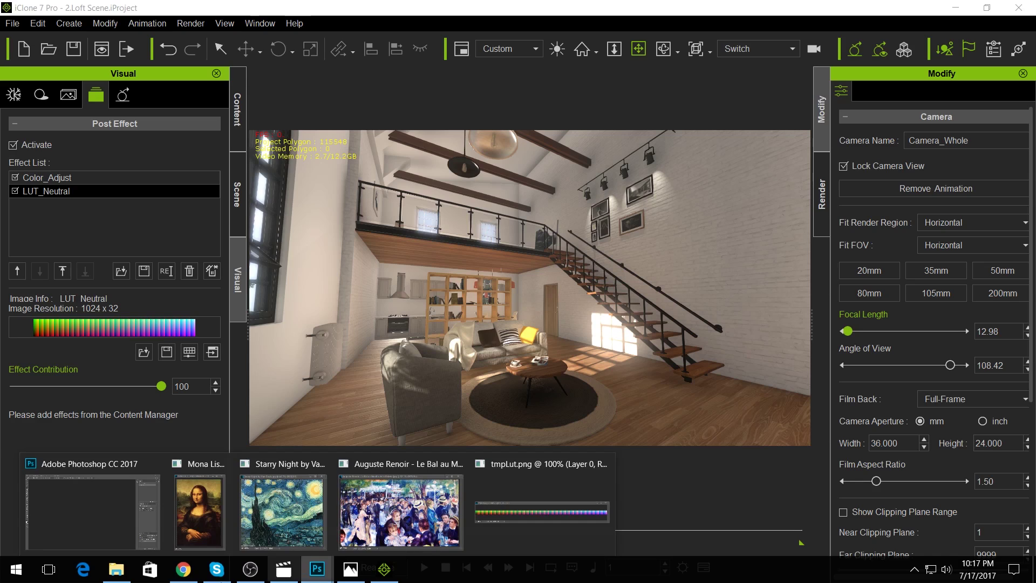
{"action": "left_click", "coordinate": [131, 527]}
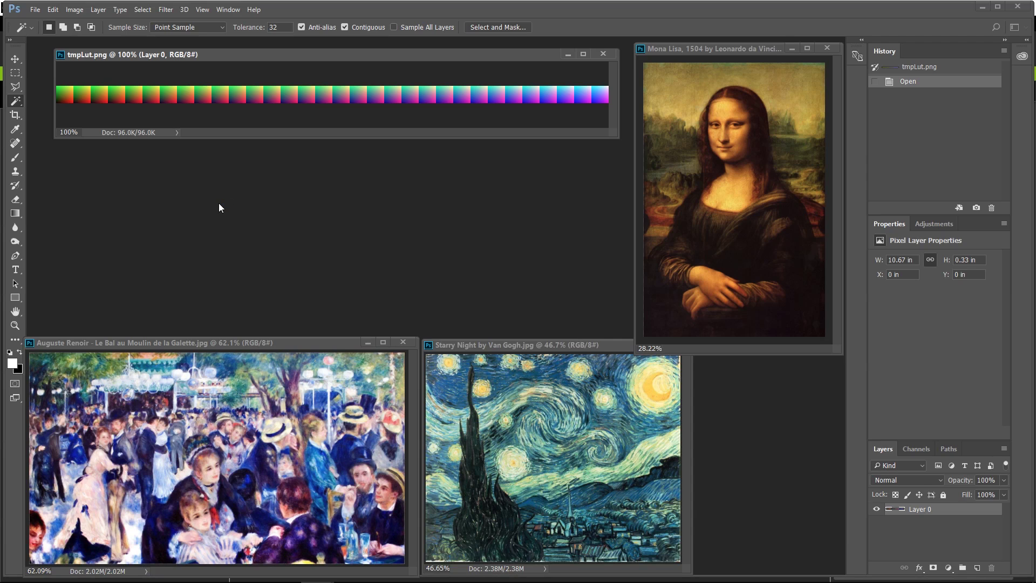
{"action": "key", "text": "ctrl+n"}
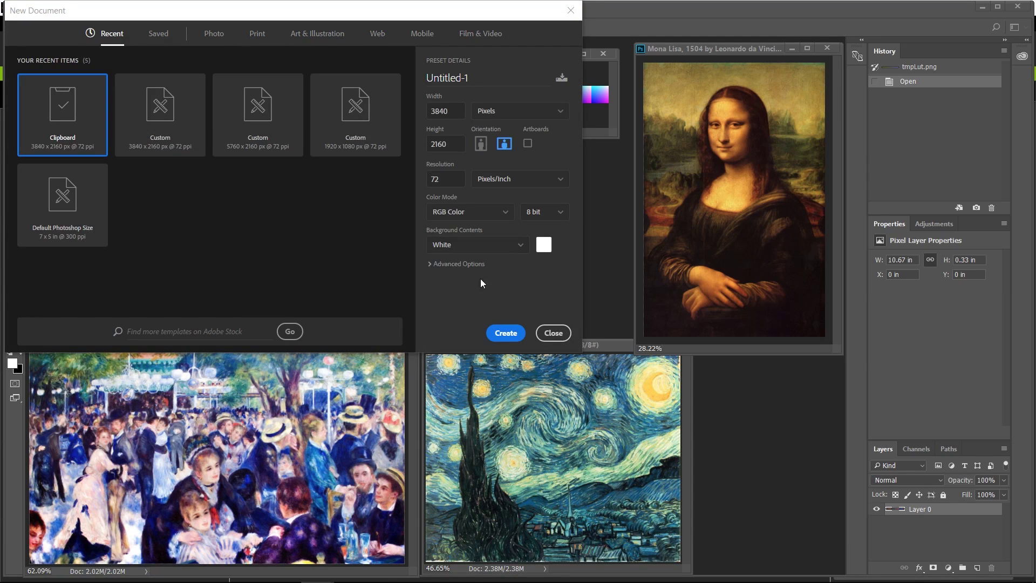
{"action": "left_click", "coordinate": [500, 333]}
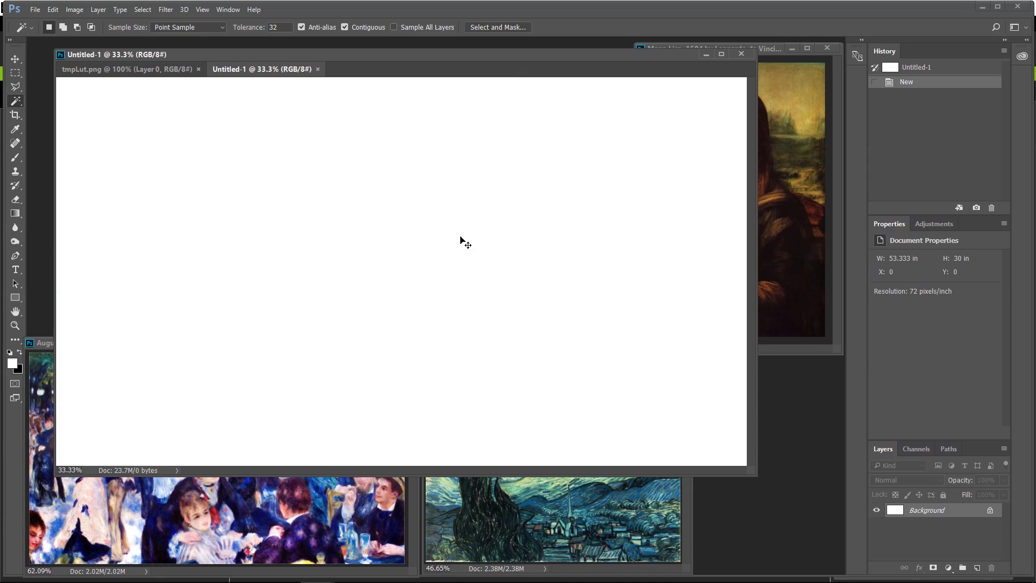
{"action": "key", "text": "ctrl+v"}
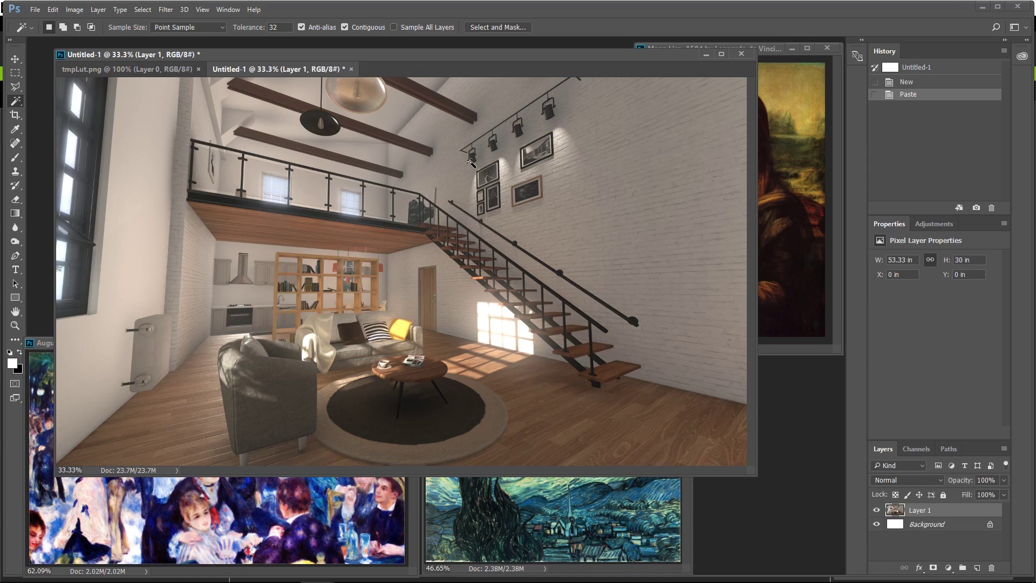
{"action": "left_click_drag", "start_coordinate": [275, 69], "coordinate": [237, 147]}
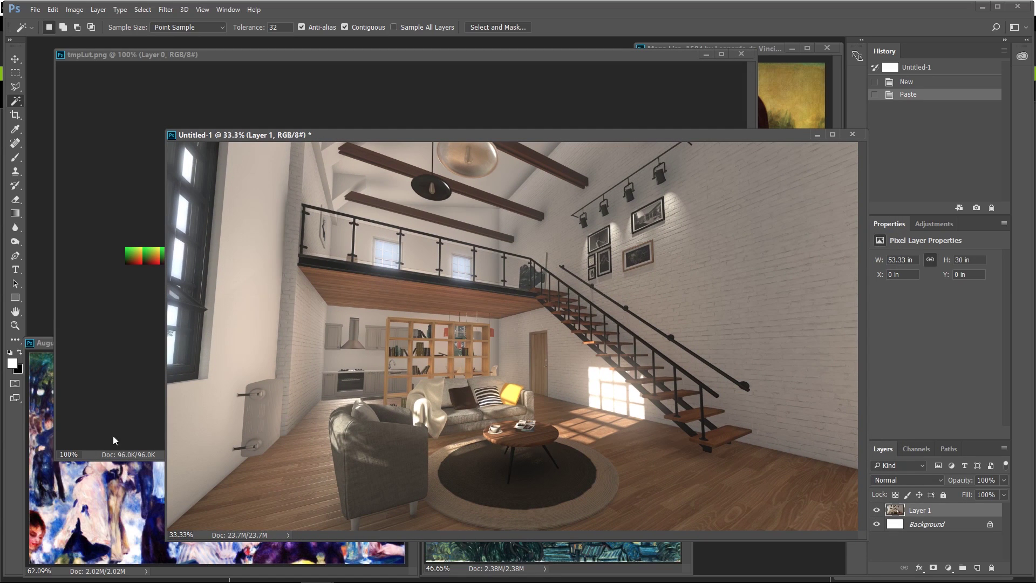
- Resize the tmpLut and loft render windows and zoom the render to 20.7%, keeping the paintings visible
{"action": "left_click_drag", "start_coordinate": [130, 462], "coordinate": [162, 137]}
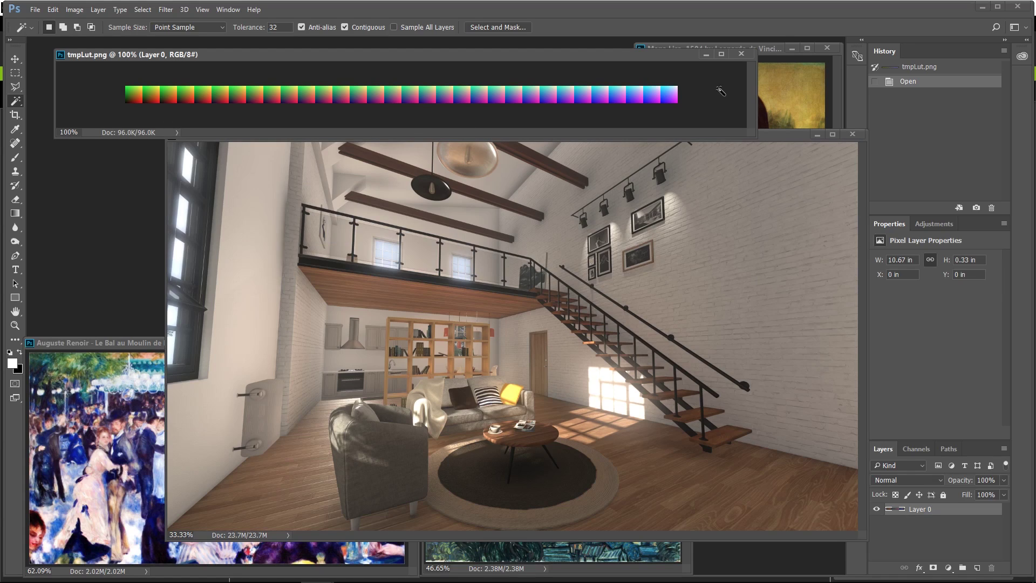
{"action": "left_click_drag", "start_coordinate": [749, 89], "coordinate": [629, 89]}
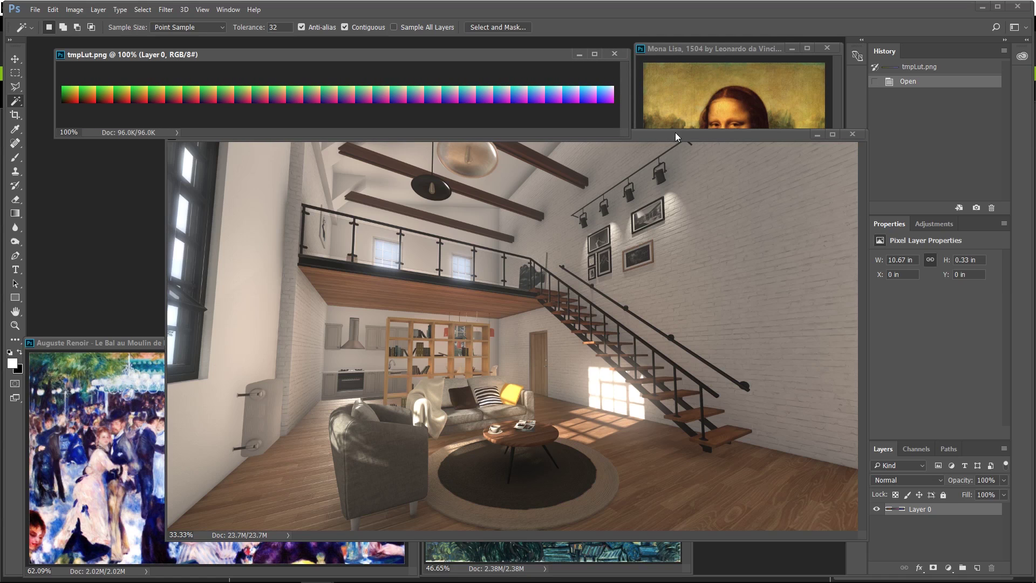
{"action": "left_click_drag", "start_coordinate": [674, 138], "coordinate": [548, 111]}
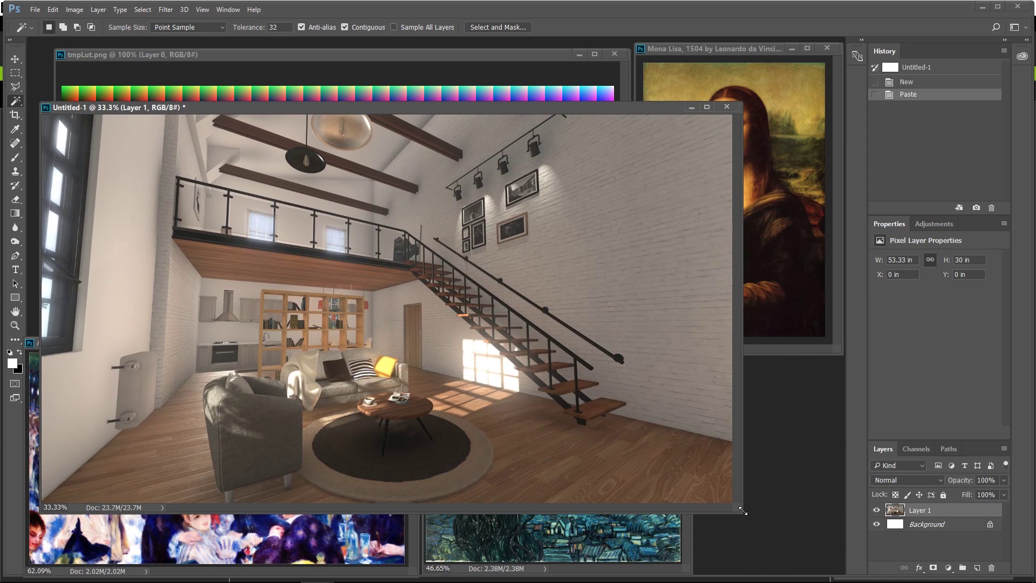
{"action": "left_click_drag", "start_coordinate": [744, 513], "coordinate": [603, 382]}
{"action": "scroll", "coordinate": [342, 285], "scroll_direction": "down", "scroll_amount": 1}
{"action": "scroll", "coordinate": [342, 285], "scroll_direction": "down", "scroll_amount": 3}
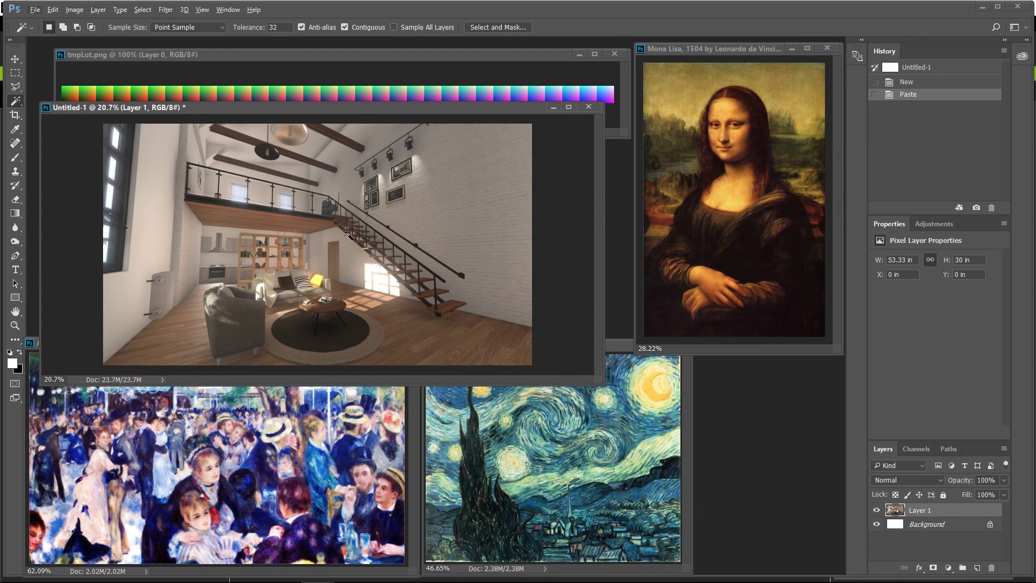
{"action": "left_click_drag", "start_coordinate": [354, 104], "coordinate": [355, 144]}
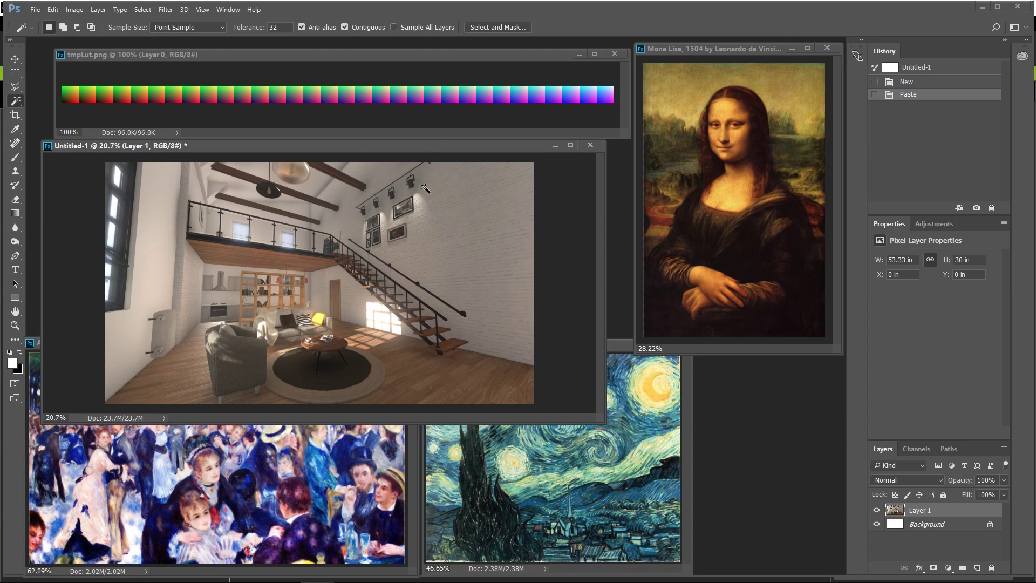
- Copy the whole tmpLut strip into the loft render as Layer 2 at the top-left corner
{"action": "left_click", "coordinate": [433, 53]}
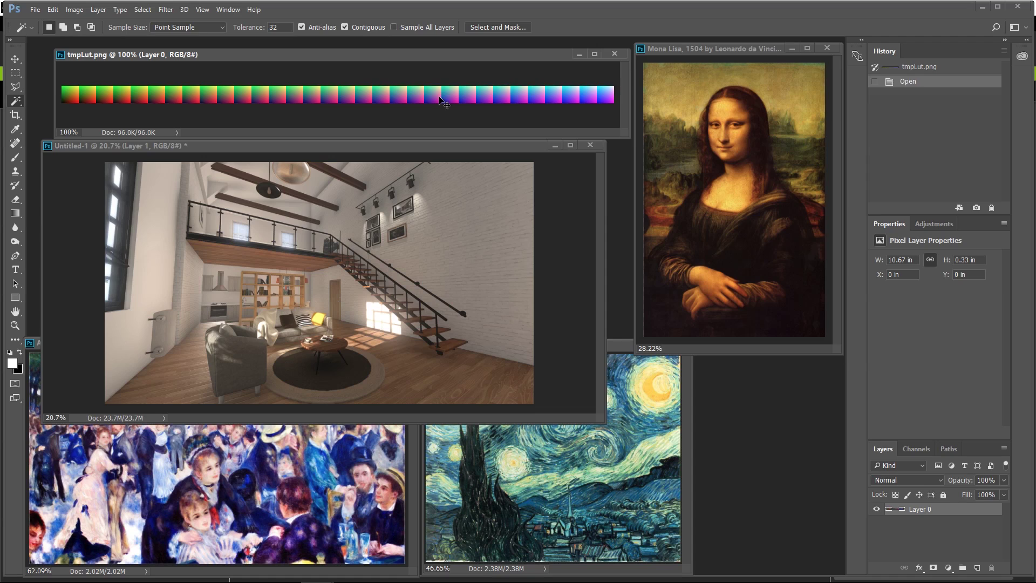
{"action": "key", "text": "ctrl+a"}
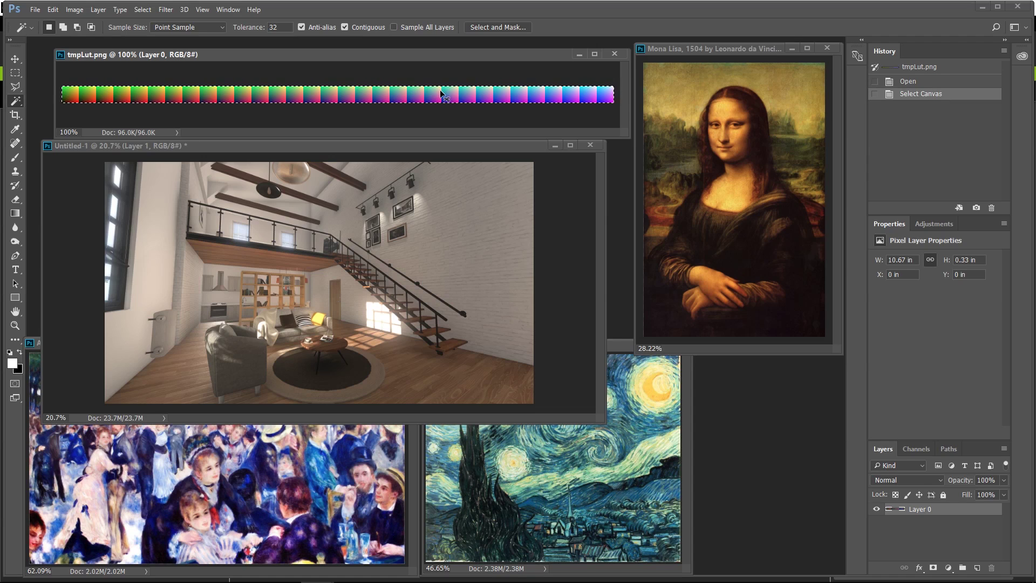
{"action": "left_click", "coordinate": [430, 148]}
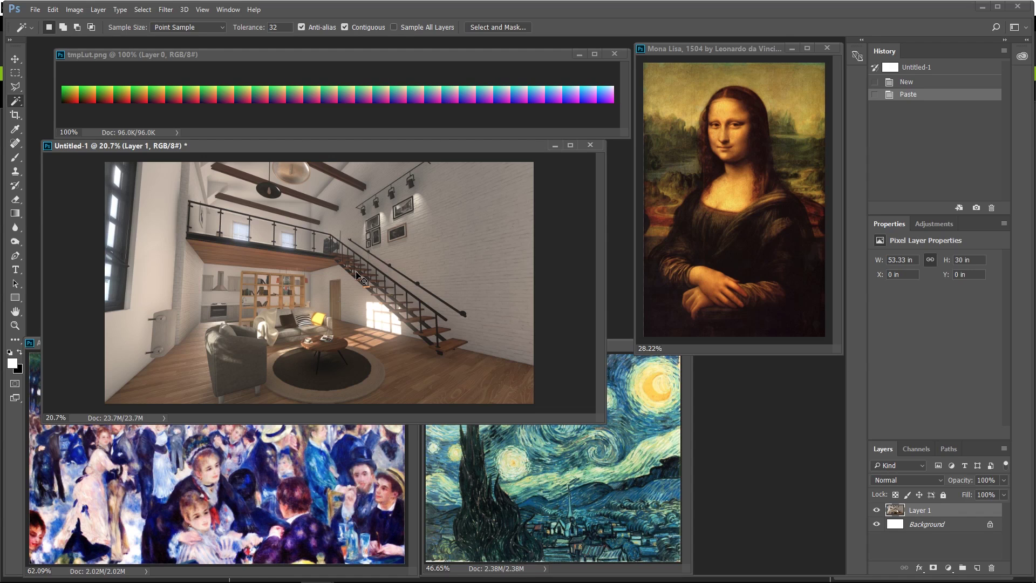
{"action": "key", "text": "ctrl+v"}
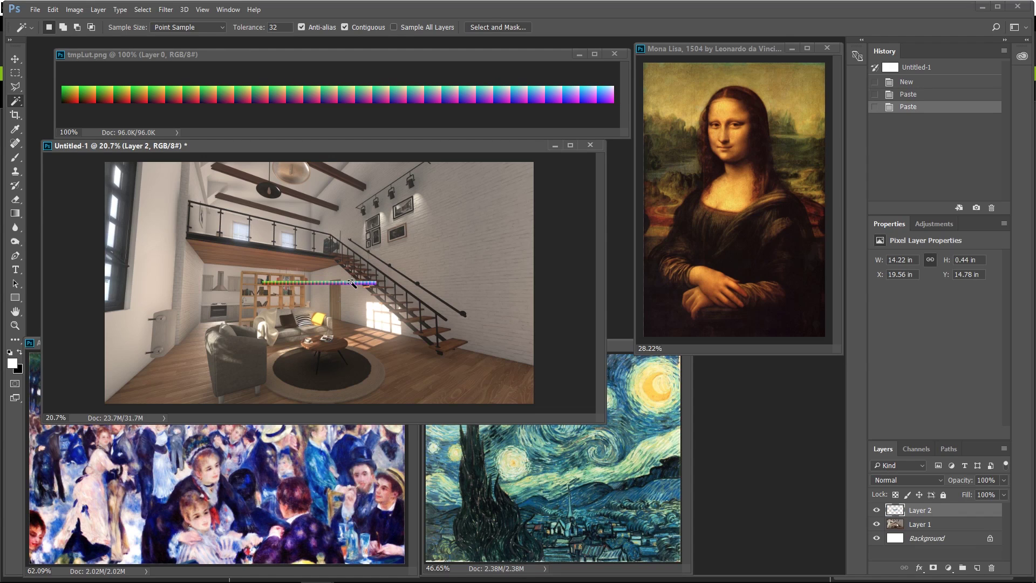
{"action": "key", "text": "v"}
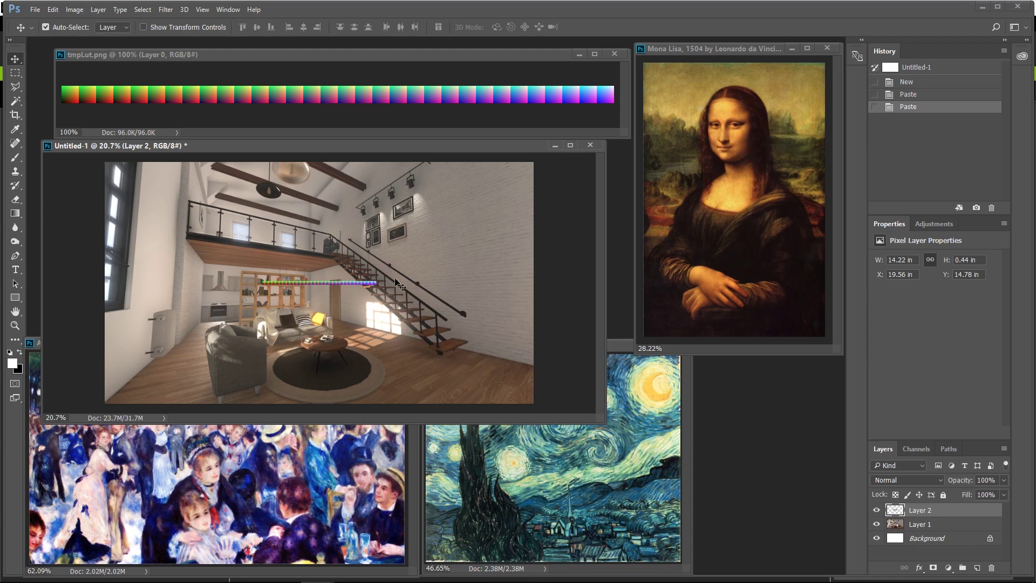
{"action": "left_click_drag", "start_coordinate": [362, 289], "coordinate": [215, 176]}
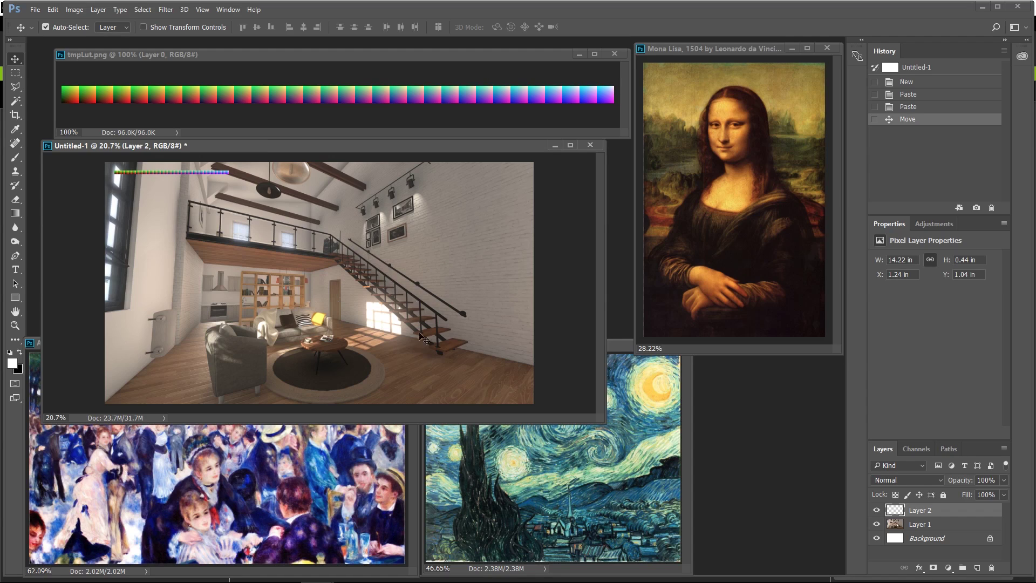
- Select the LUT strip with Magic Wand plus Inverse and save it as channel Alpha 1
{"action": "left_click", "coordinate": [18, 104]}
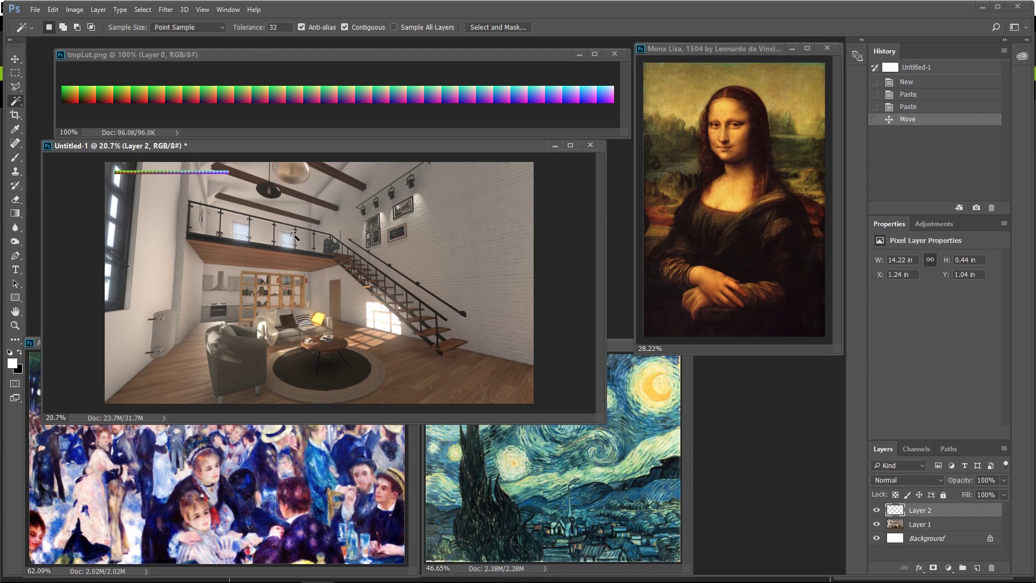
{"action": "left_click", "coordinate": [316, 223]}
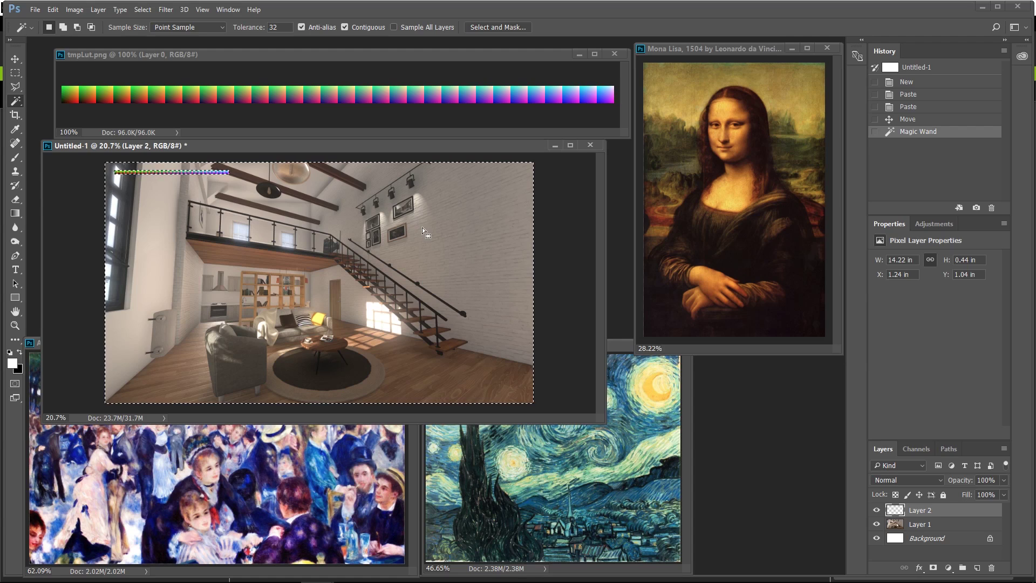
{"action": "key", "text": "ctrl+shift+i"}
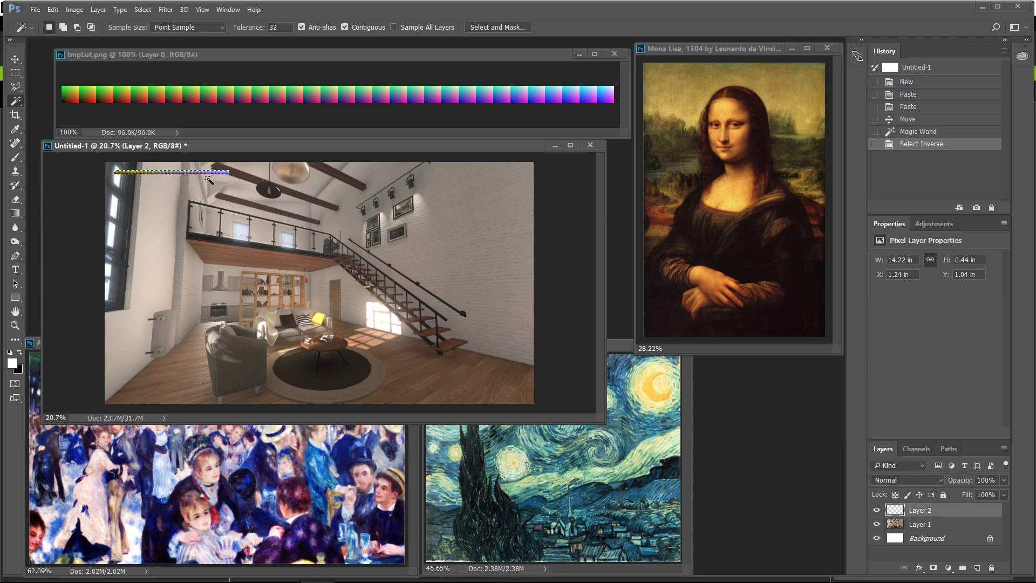
{"action": "left_click", "coordinate": [908, 447]}
{"action": "mouse_move", "coordinate": [967, 576]}
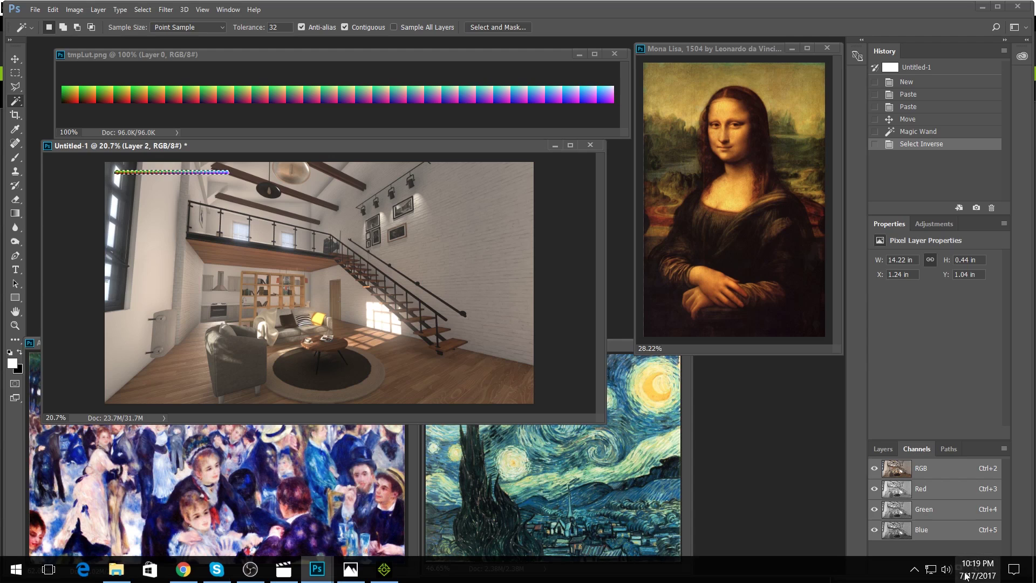
{"action": "left_click", "coordinate": [959, 569]}
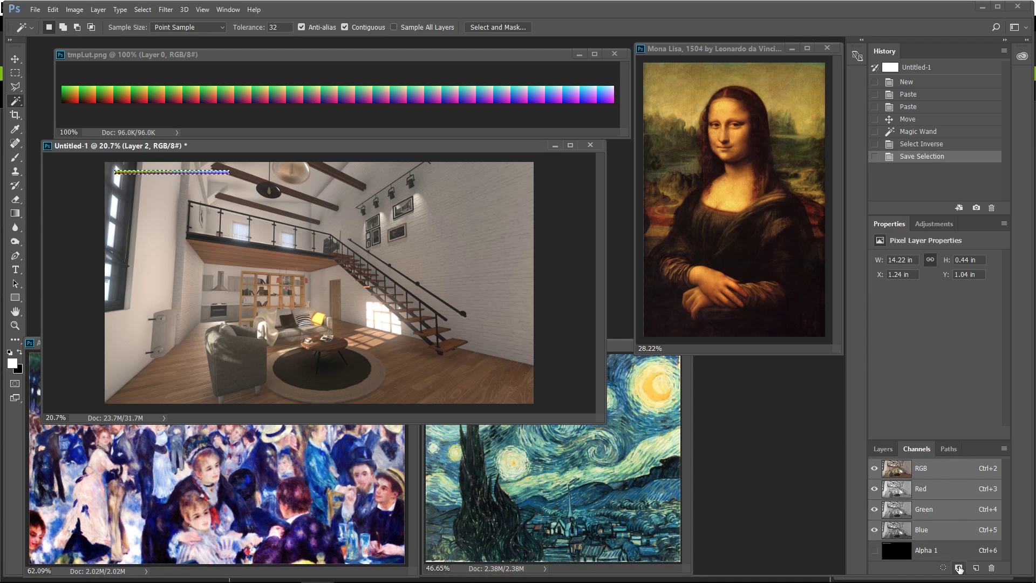
{"action": "left_click", "coordinate": [950, 551]}
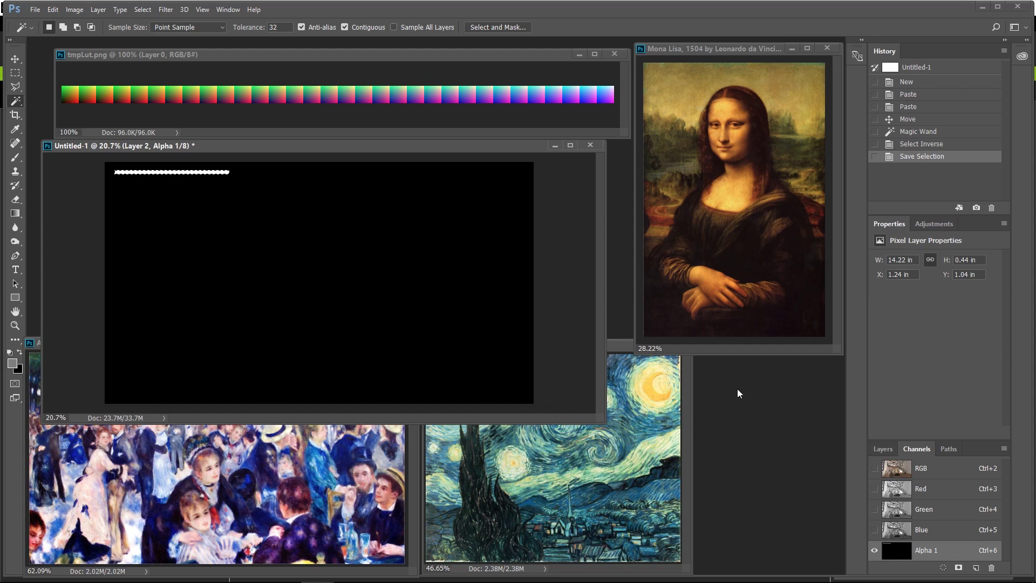
{"action": "left_click", "coordinate": [921, 468]}
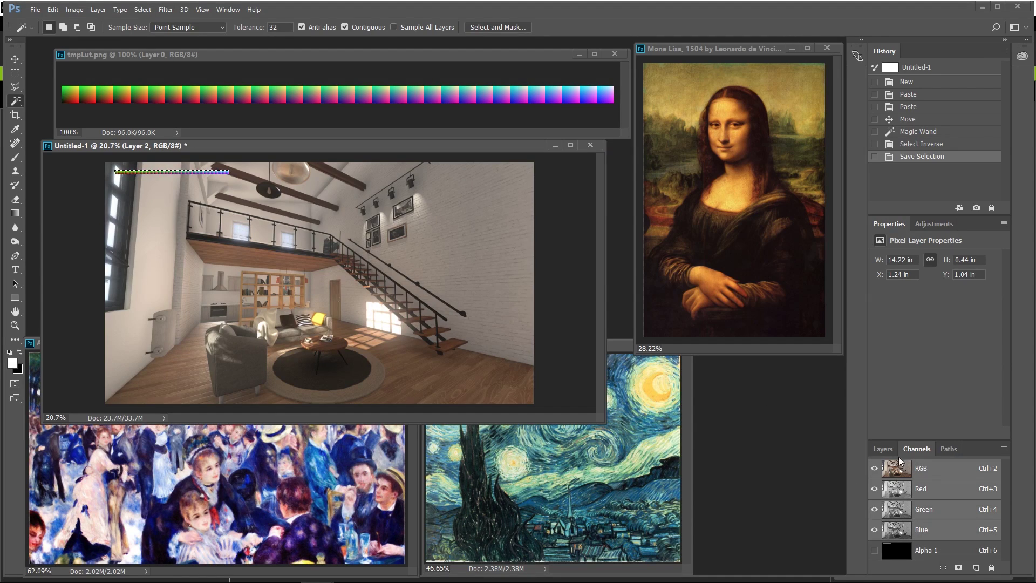
- Merge Layer 2 down into Layer 1, then reselect Layer 1
{"action": "left_click", "coordinate": [882, 450]}
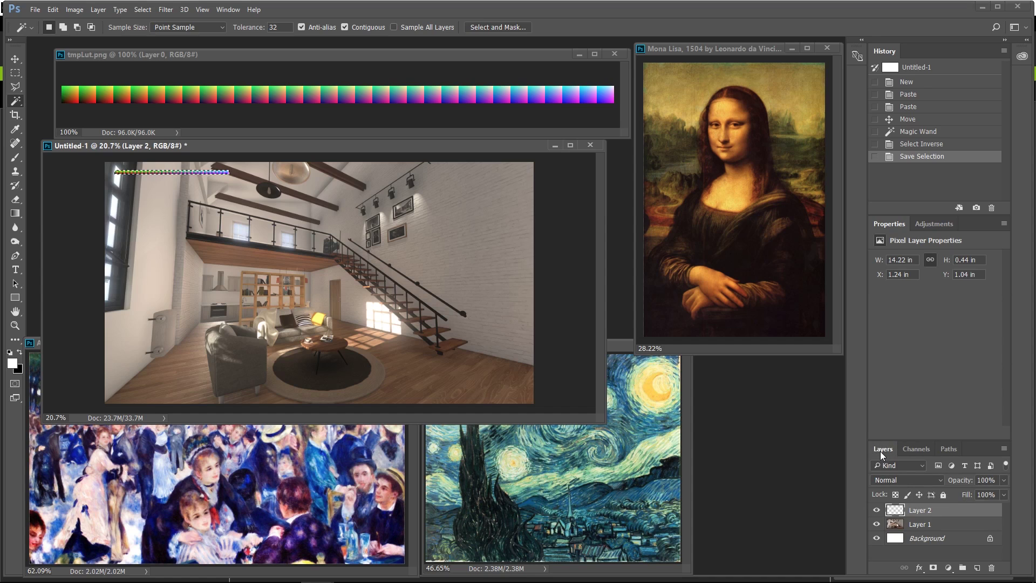
{"action": "right_click", "coordinate": [945, 513]}
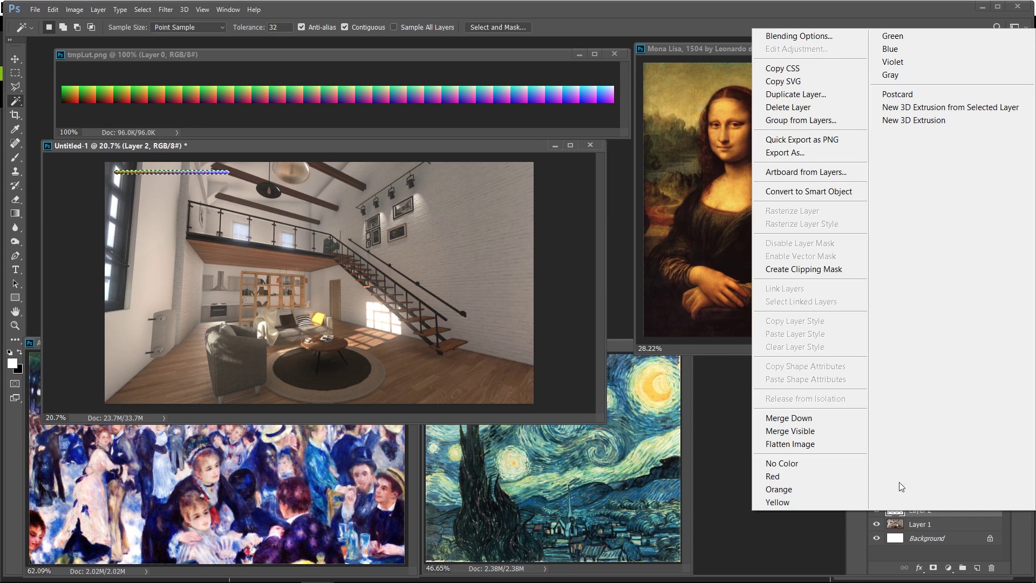
{"action": "left_click", "coordinate": [843, 418]}
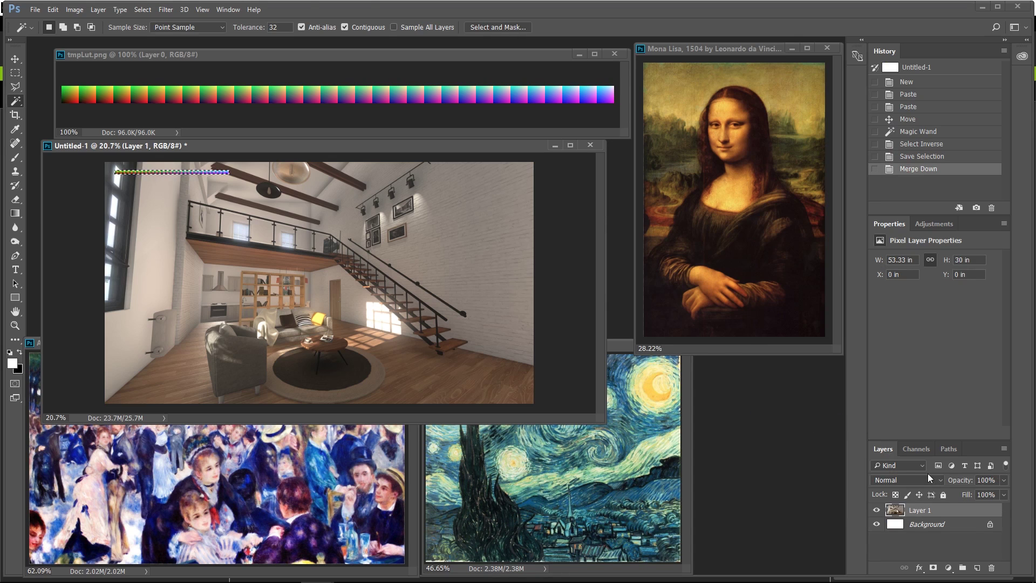
{"action": "left_click", "coordinate": [15, 59]}
{"action": "left_click", "coordinate": [69, 171]}
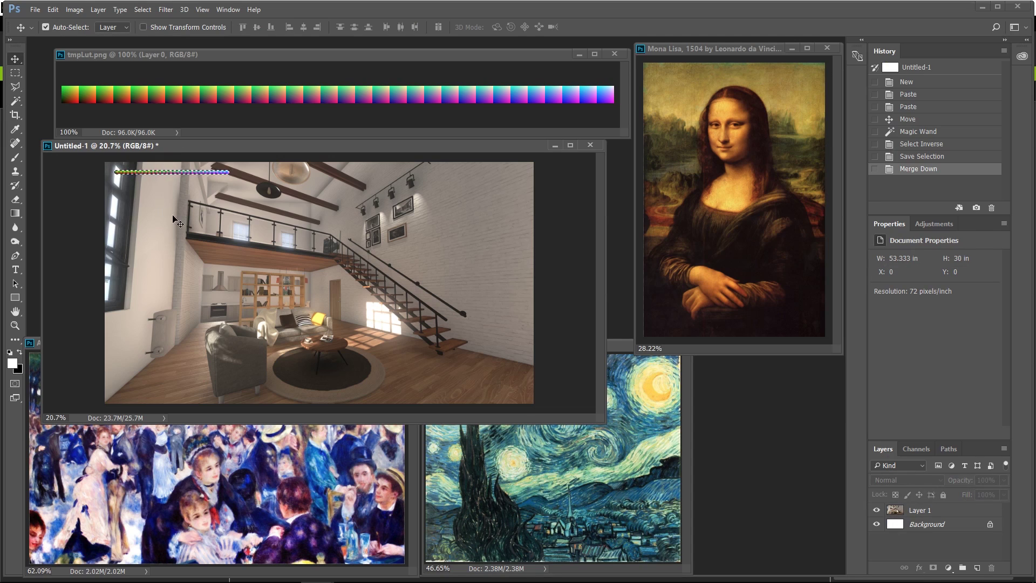
{"action": "left_click", "coordinate": [959, 513]}
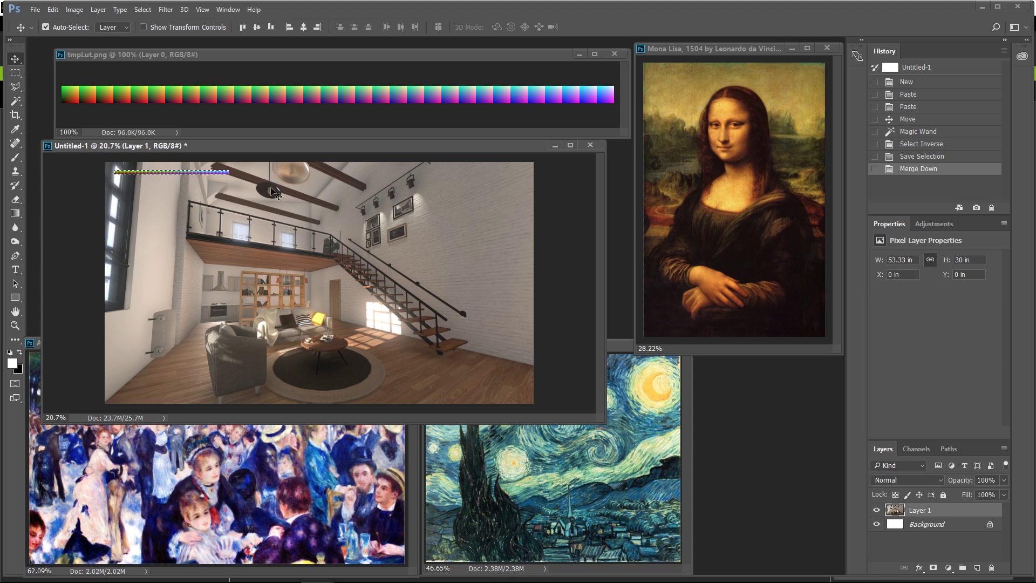
- Deselect the strip selection and head to Image > Adjustments > Match Color
{"action": "left_click", "coordinate": [16, 73]}
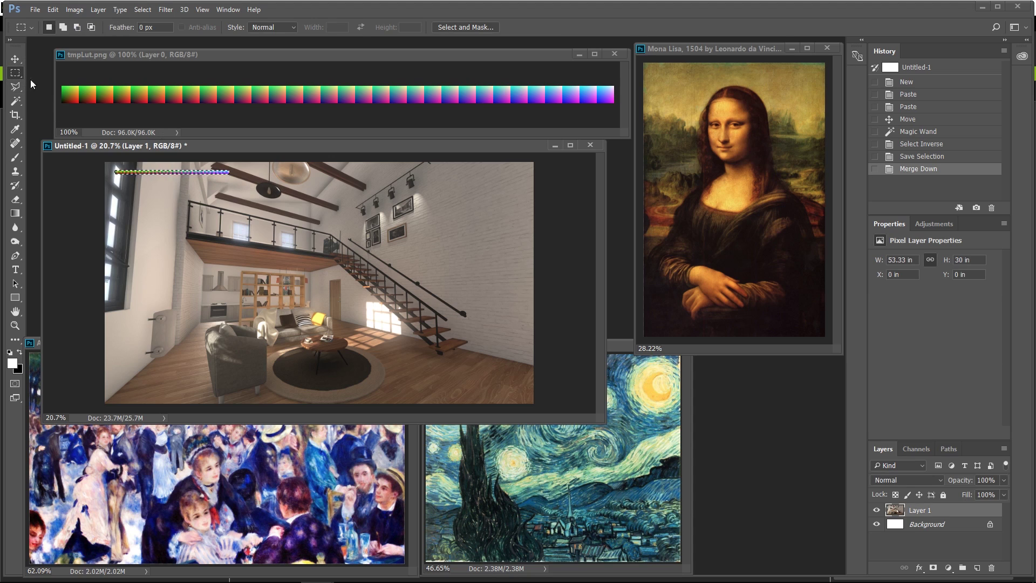
{"action": "left_click", "coordinate": [83, 184]}
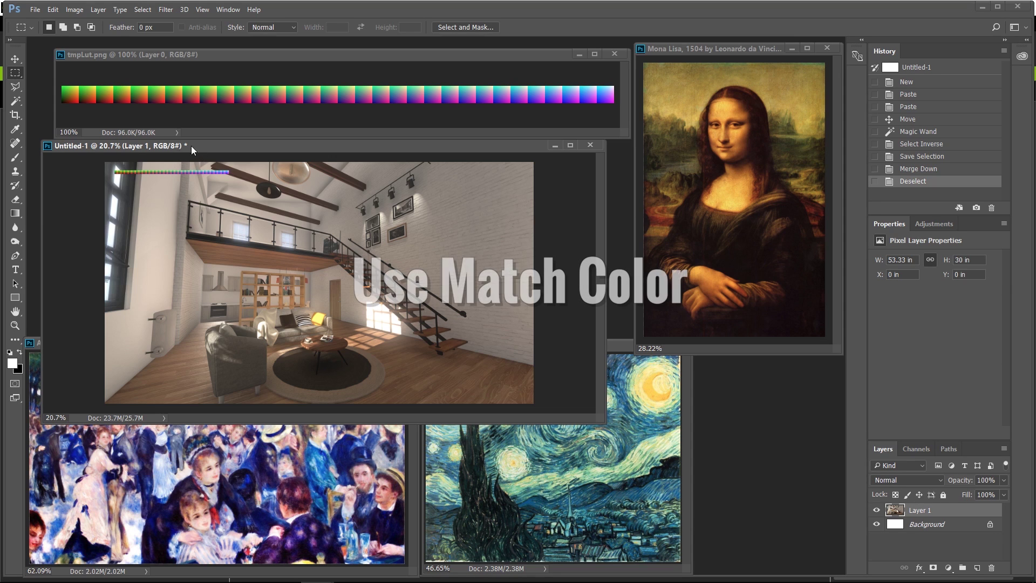
{"action": "left_click", "coordinate": [74, 9]}
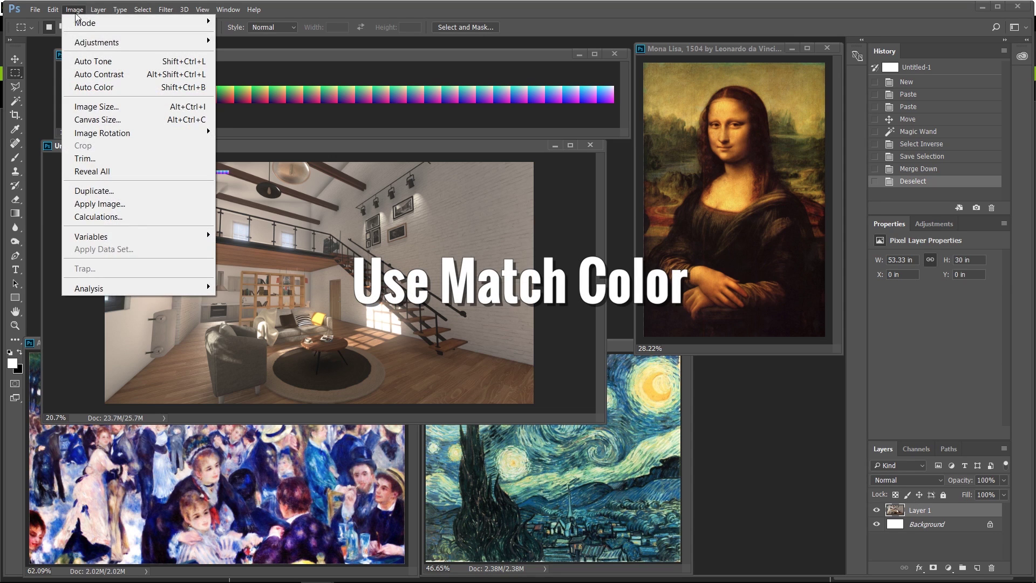
{"action": "mouse_move", "coordinate": [108, 48]}
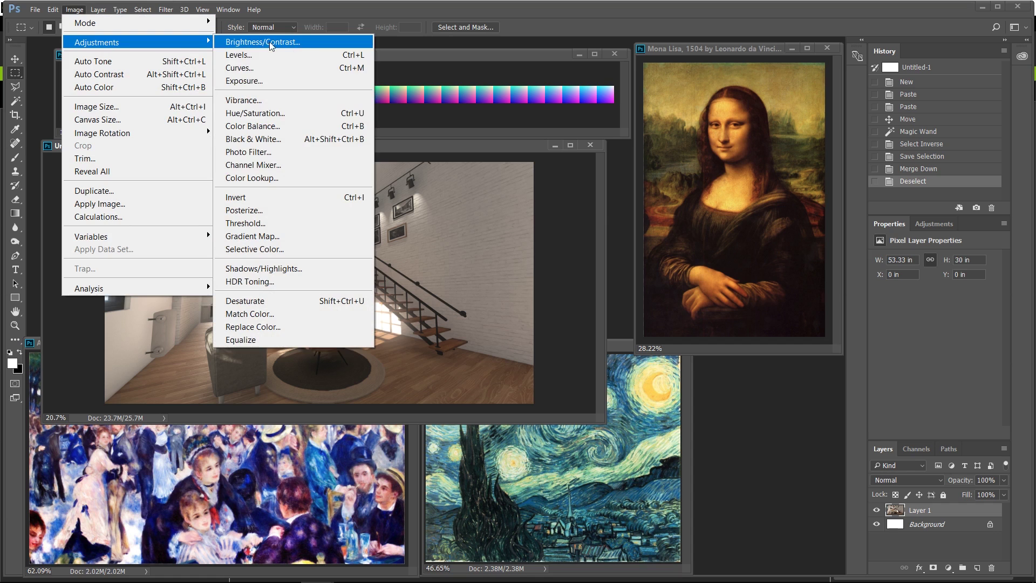
- Match the render's colours to the Mona Lisa source with Color Intensity raised to 178
{"action": "left_click", "coordinate": [307, 313]}
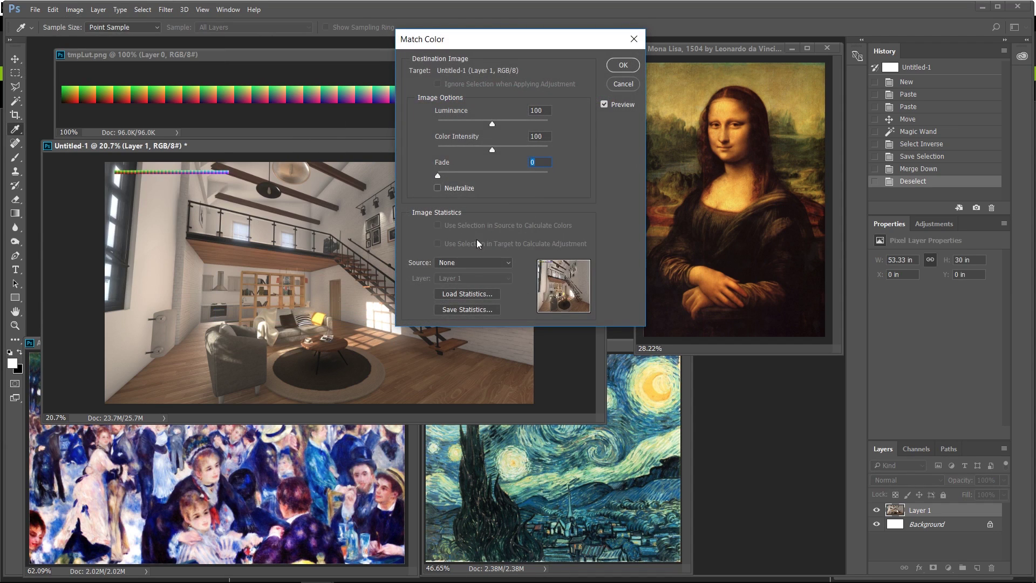
{"action": "left_click", "coordinate": [465, 263]}
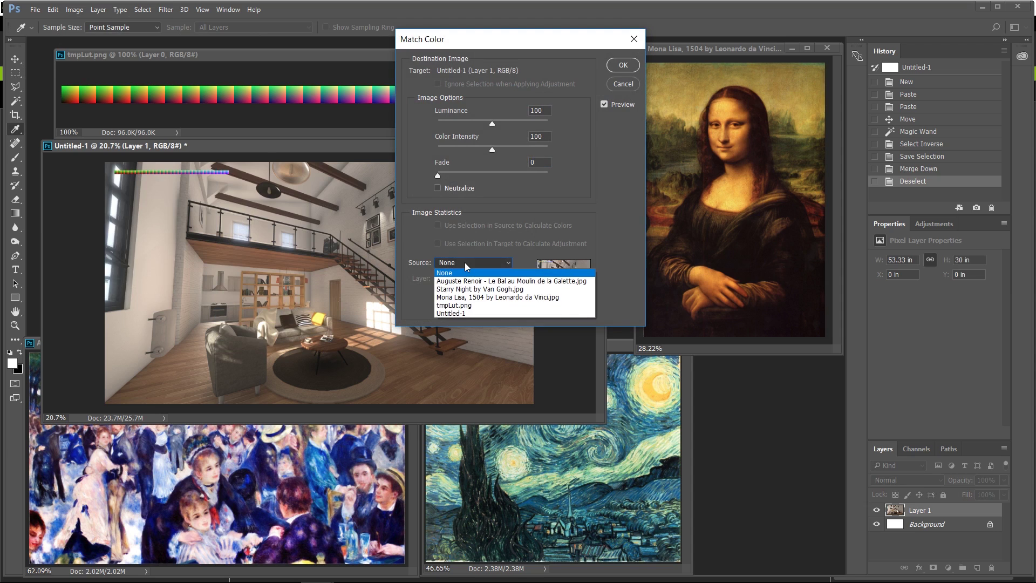
{"action": "left_click", "coordinate": [472, 297]}
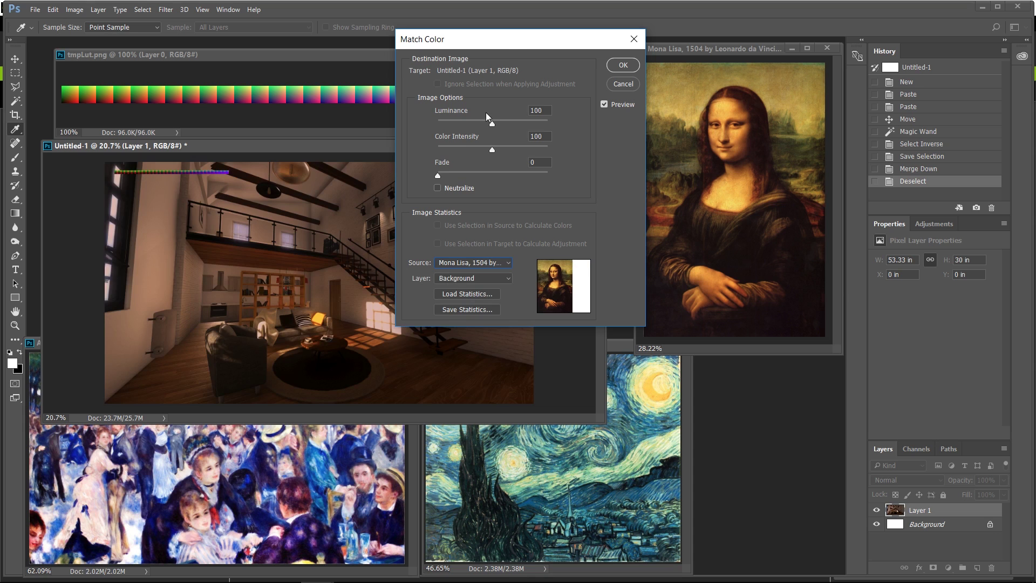
{"action": "left_click_drag", "start_coordinate": [508, 40], "coordinate": [710, 213]}
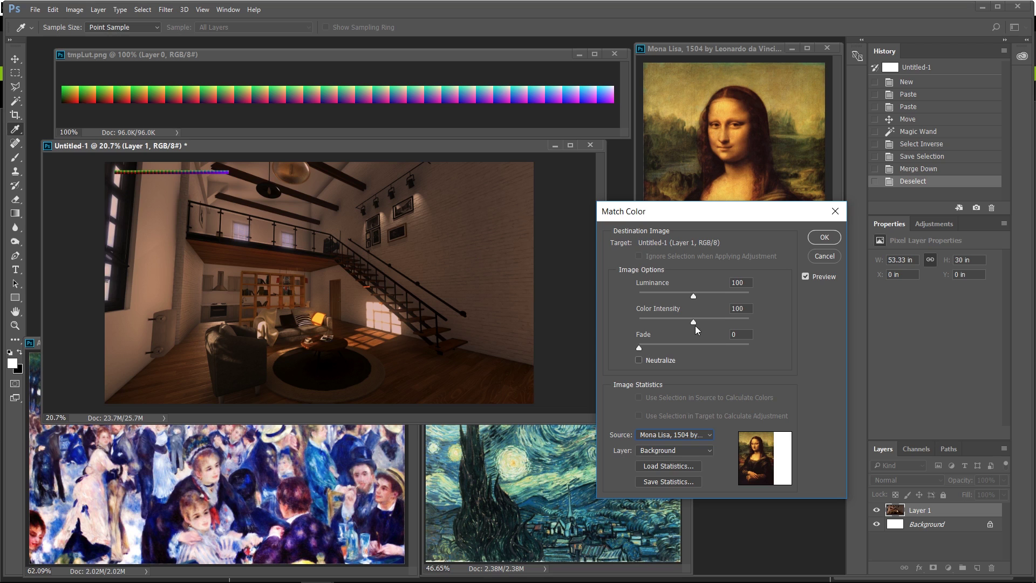
{"action": "left_click_drag", "start_coordinate": [693, 323], "coordinate": [695, 296]}
- After trying Starry Night, use the Renoir painting as Match Color source with Luminance 68 and apply
{"action": "left_click", "coordinate": [673, 434]}
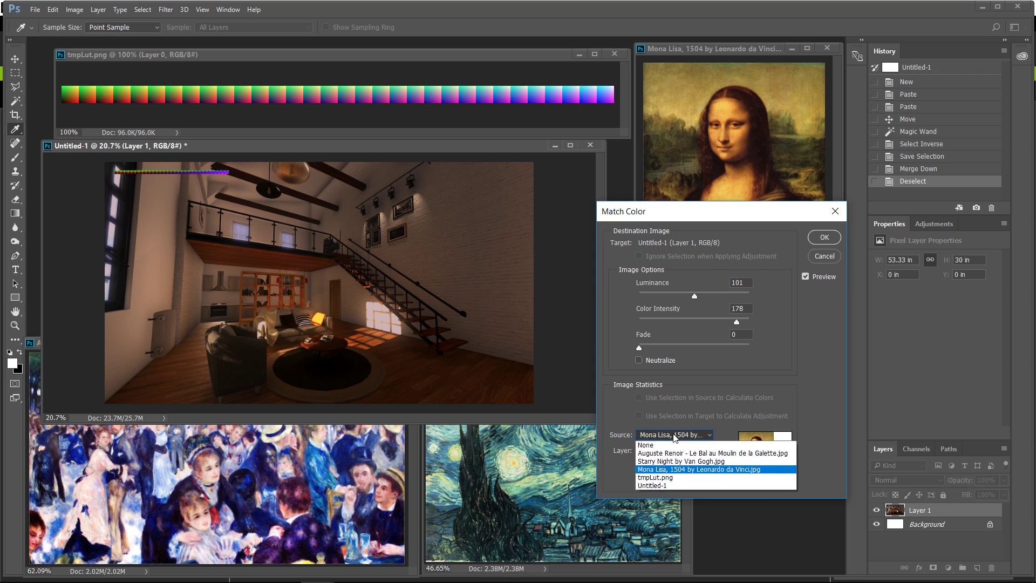
{"action": "left_click", "coordinate": [678, 461]}
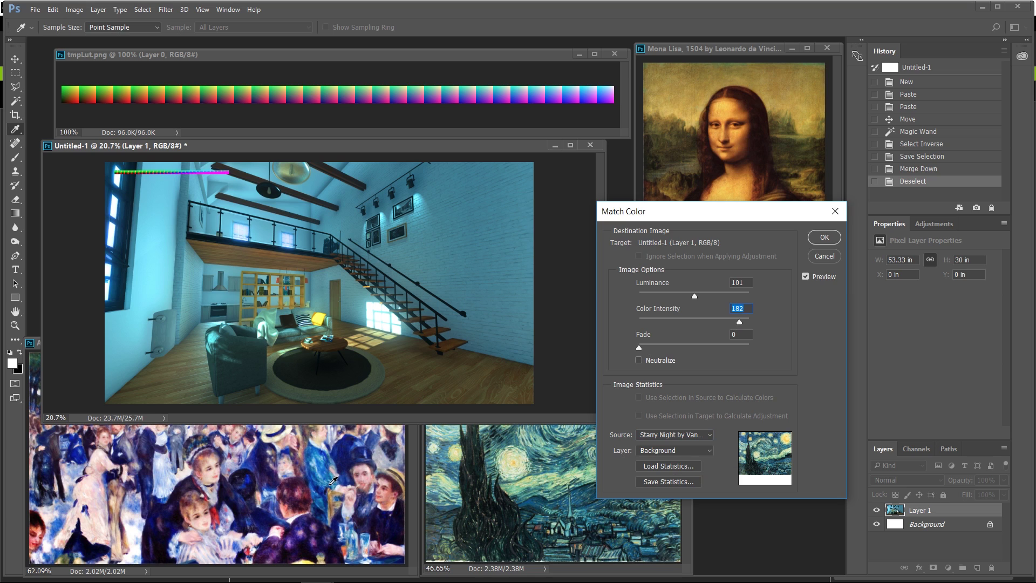
{"action": "left_click", "coordinate": [690, 435]}
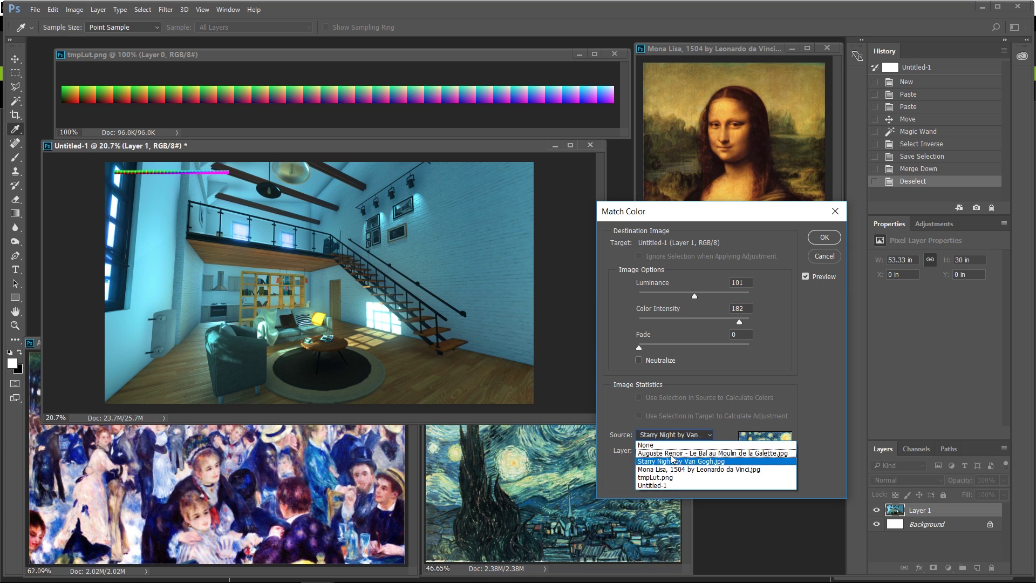
{"action": "left_click", "coordinate": [670, 455]}
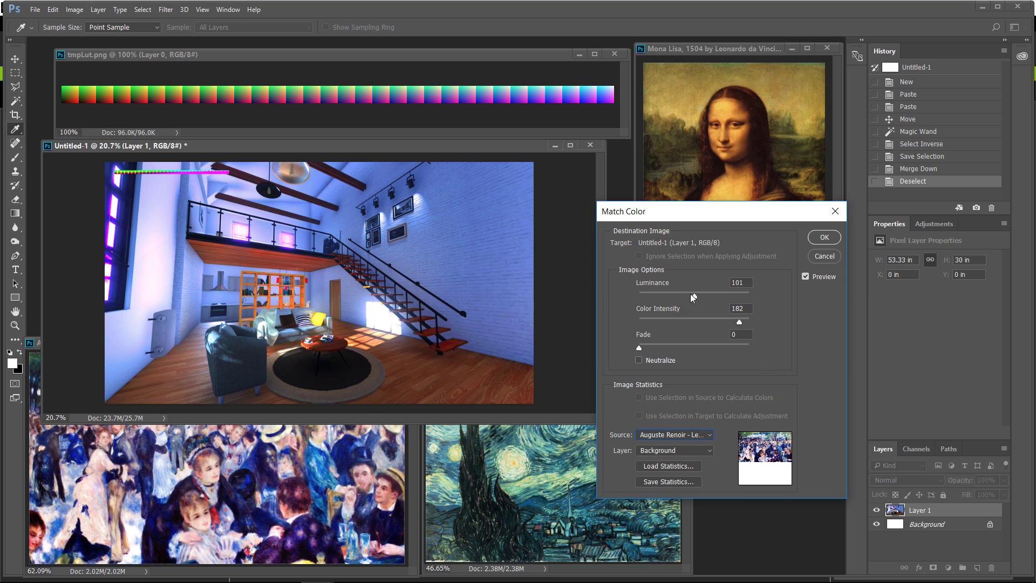
{"action": "left_click_drag", "start_coordinate": [693, 294], "coordinate": [676, 295]}
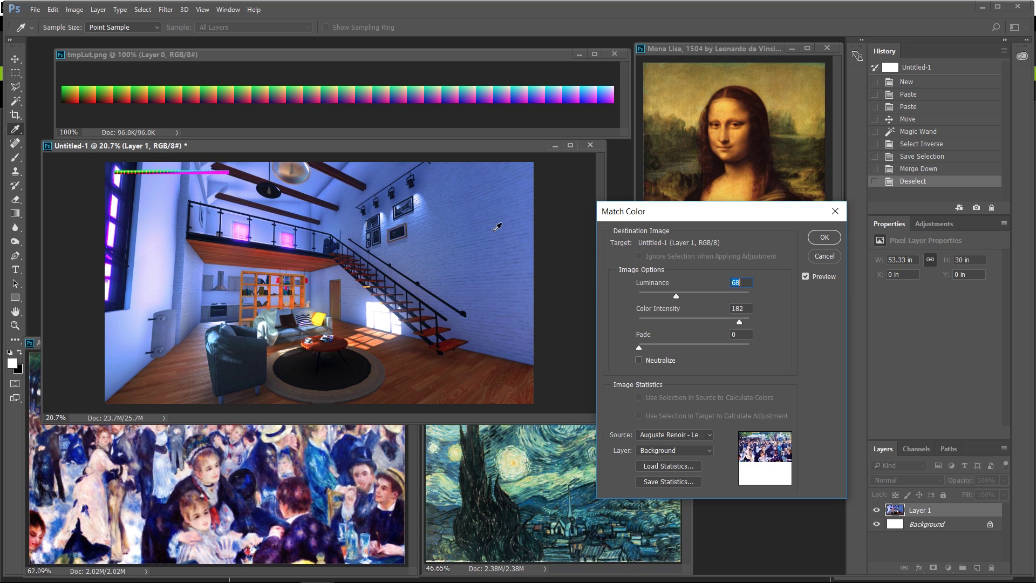
{"action": "left_click", "coordinate": [826, 238]}
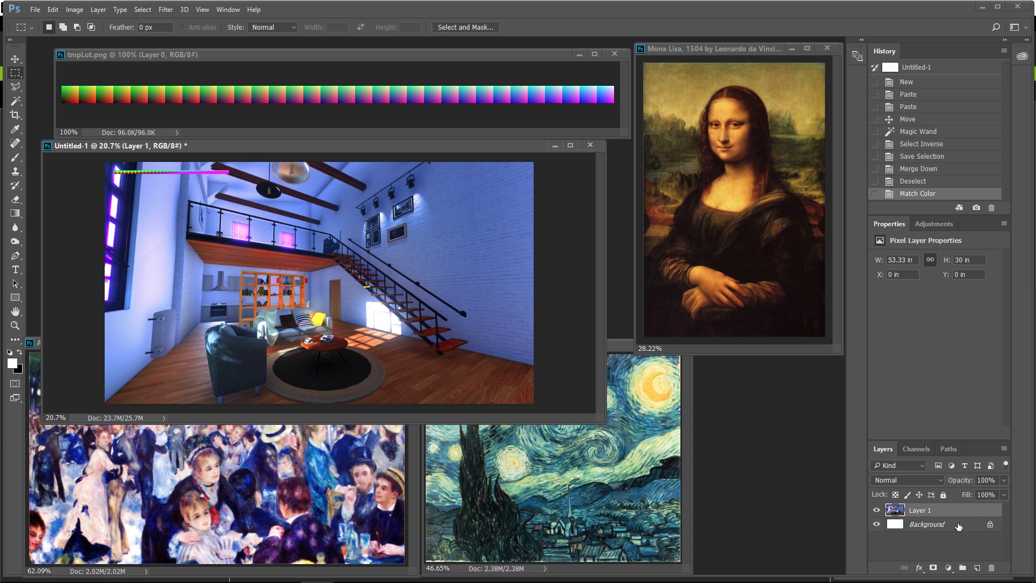
- Select only the LUT strip by Magic-Wanding the Alpha 1 mask's black and inverting
{"action": "left_click", "coordinate": [917, 449]}
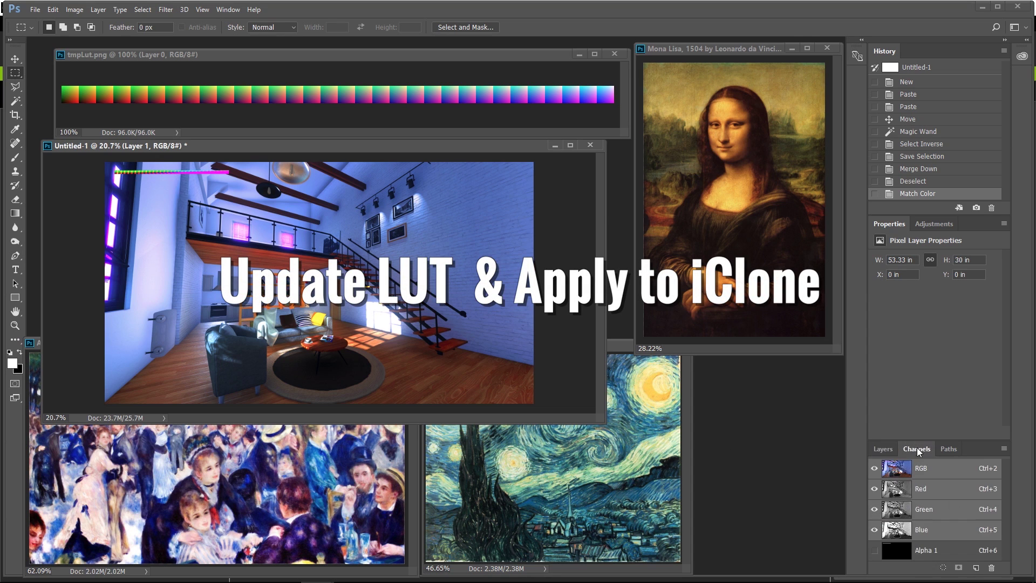
{"action": "left_click", "coordinate": [940, 551]}
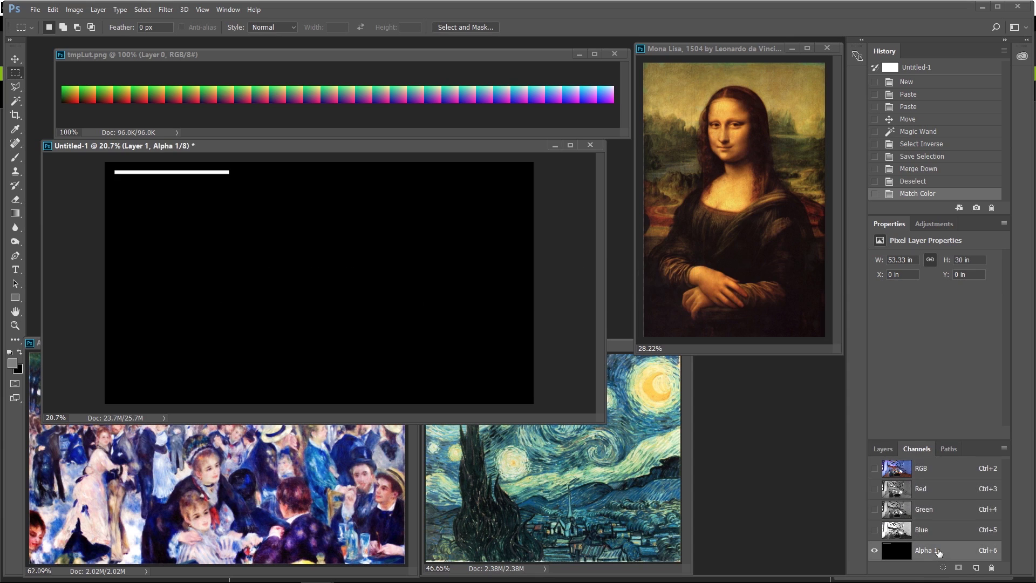
{"action": "left_click", "coordinate": [15, 101]}
{"action": "left_click", "coordinate": [309, 257]}
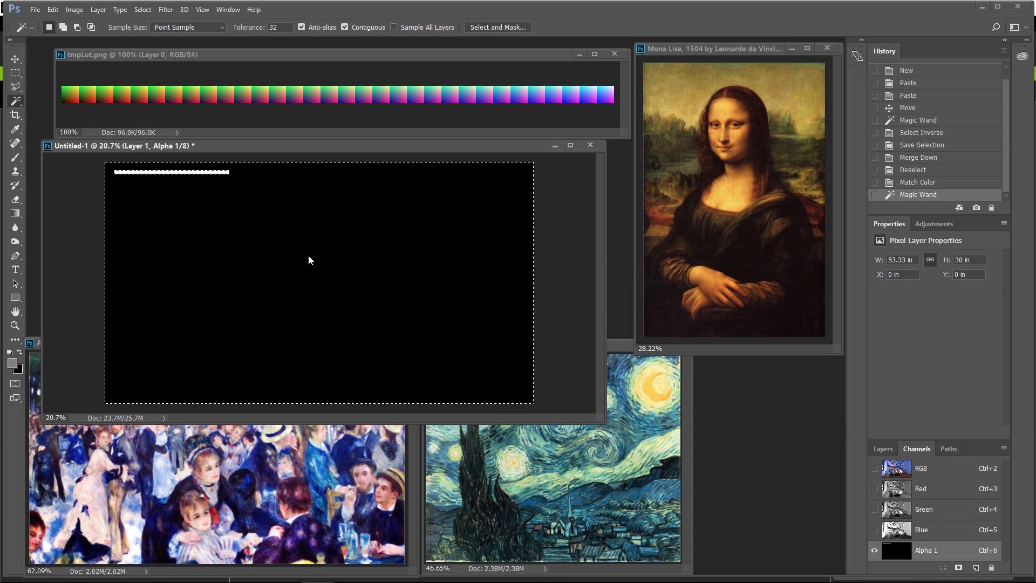
{"action": "key", "text": "ctrl+shift+i"}
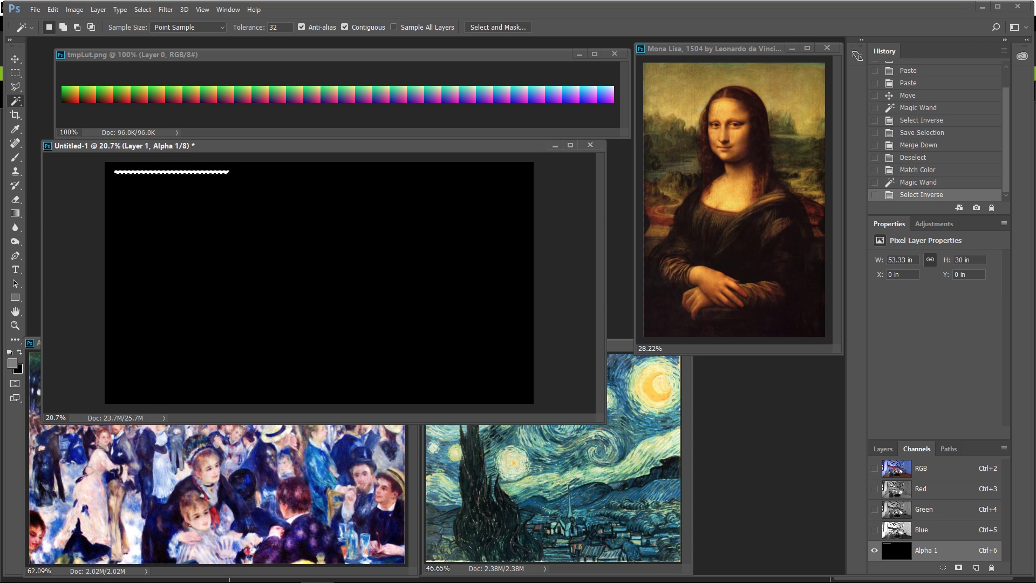
{"action": "left_click", "coordinate": [943, 469]}
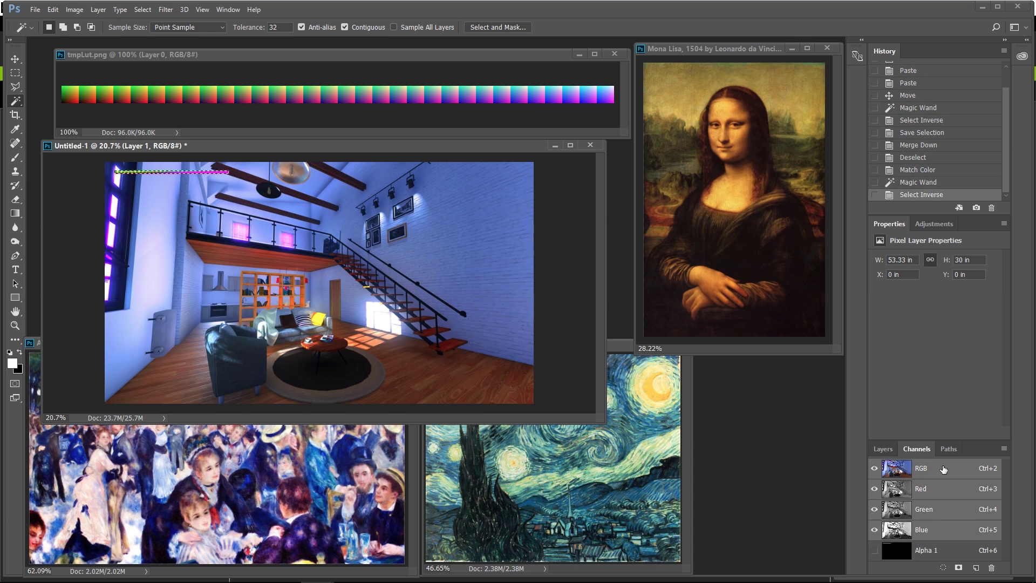
{"action": "left_click", "coordinate": [883, 449]}
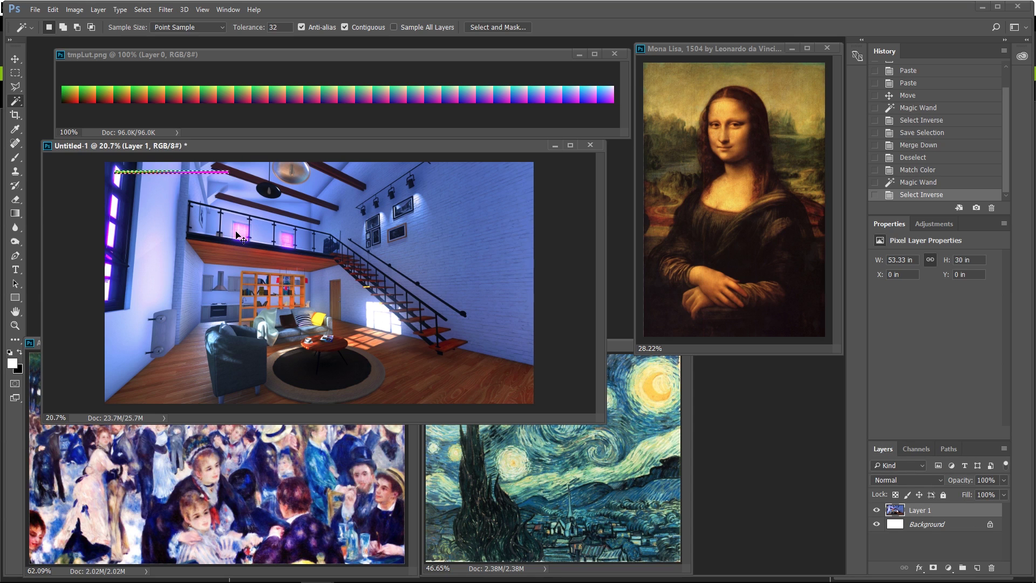
- Paste the recoloured strip into tmpLut.png, merge it down to one layer, and save
{"action": "left_click", "coordinate": [264, 52]}
{"action": "key", "text": "ctrl+a"}
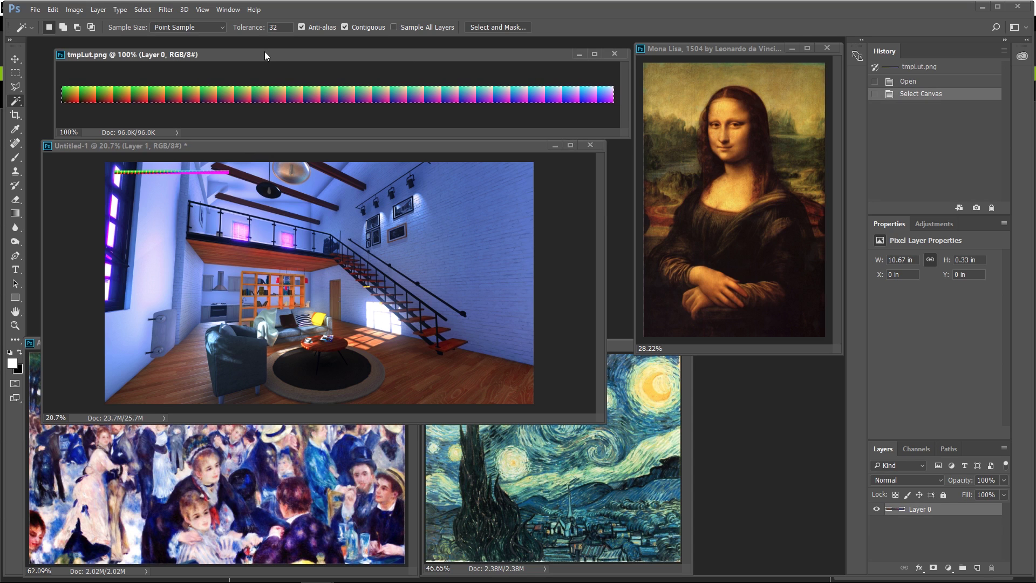
{"action": "key", "text": "ctrl+v"}
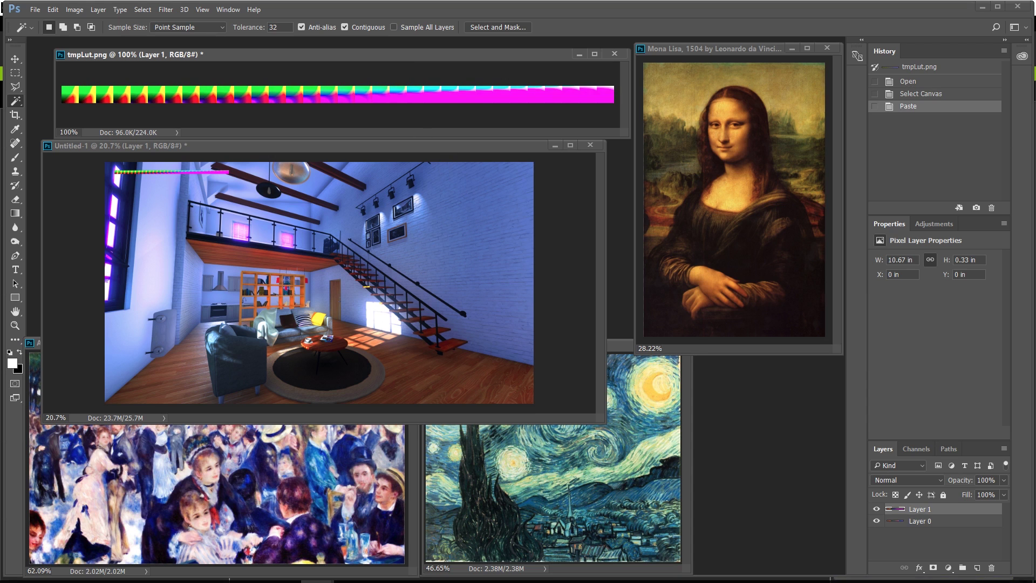
{"action": "right_click", "coordinate": [947, 509]}
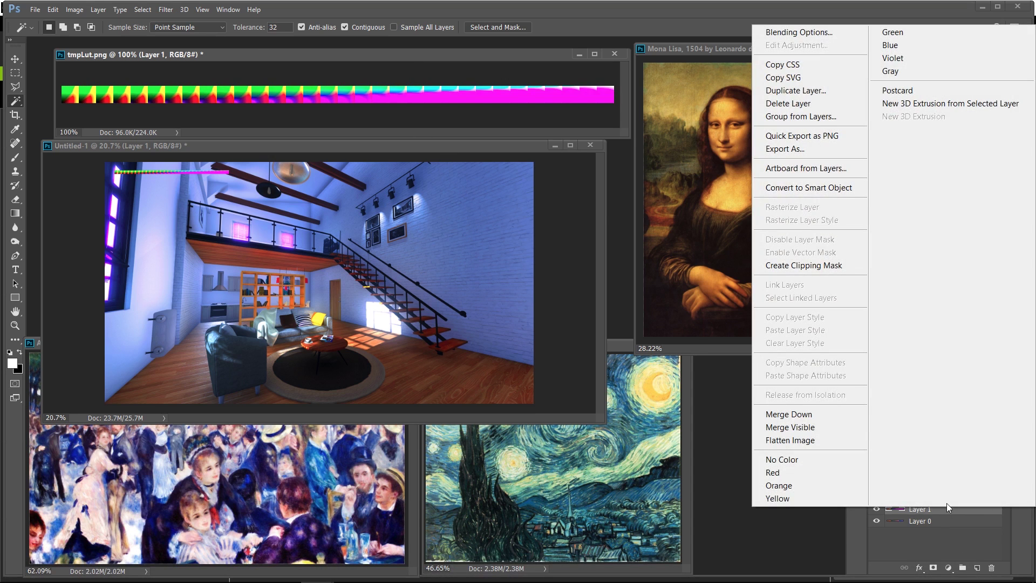
{"action": "left_click", "coordinate": [828, 414]}
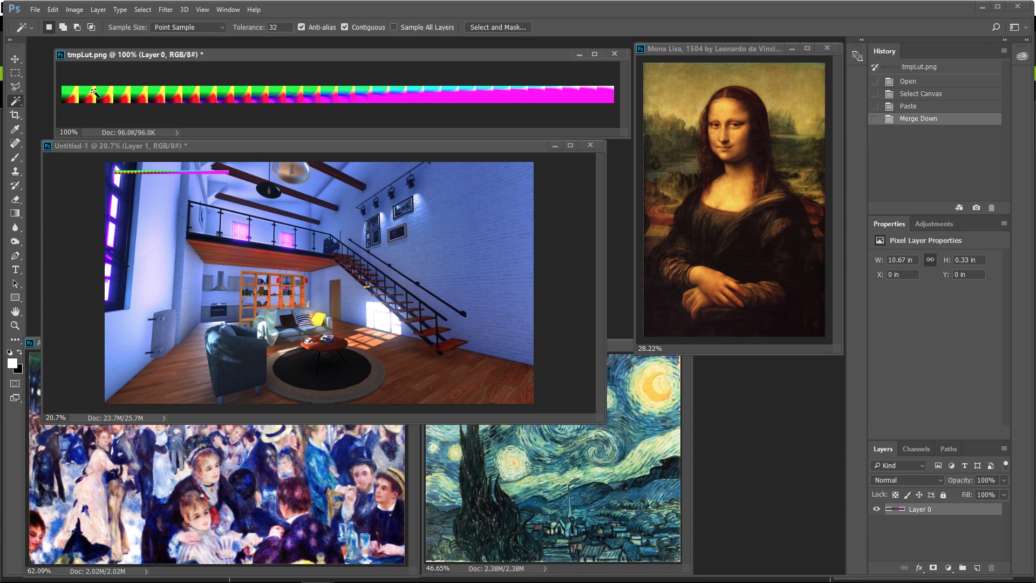
{"action": "left_click", "coordinate": [34, 10]}
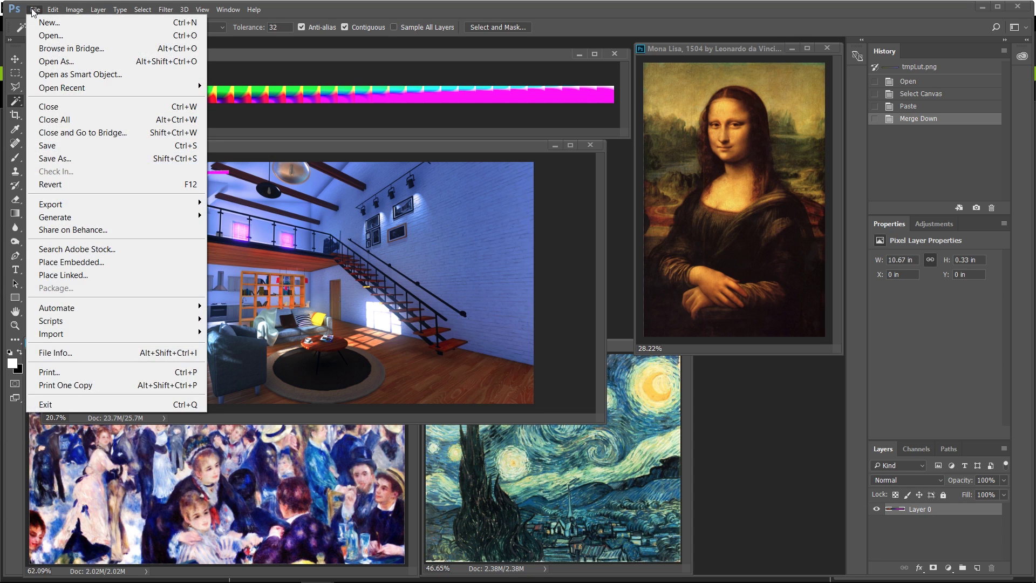
{"action": "left_click", "coordinate": [63, 146]}
{"action": "mouse_move", "coordinate": [183, 575]}
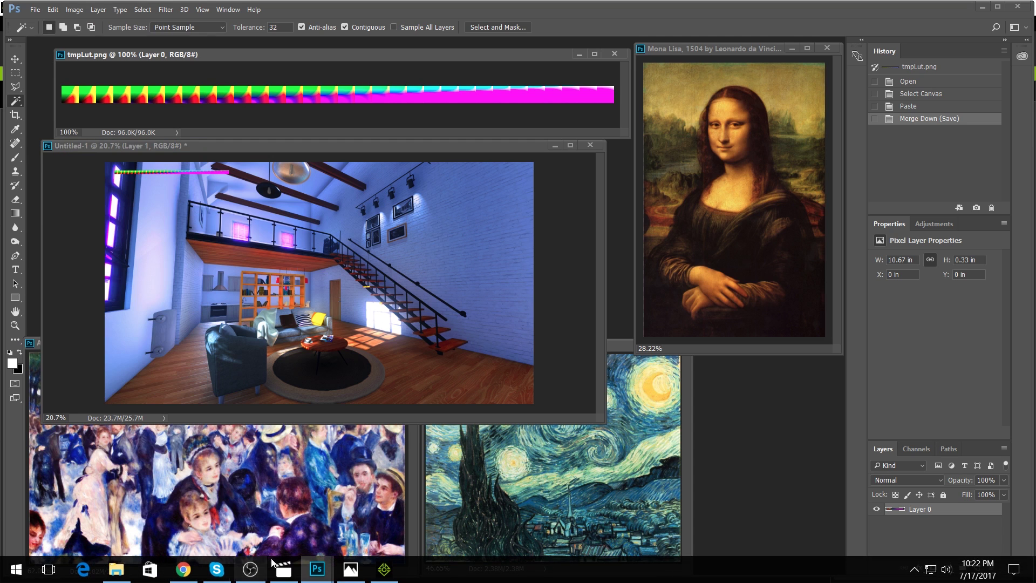
- Rename the LUT_Neutral post effect to LUT_Renoir in the loft scene's effect list
{"action": "left_click", "coordinate": [384, 570]}
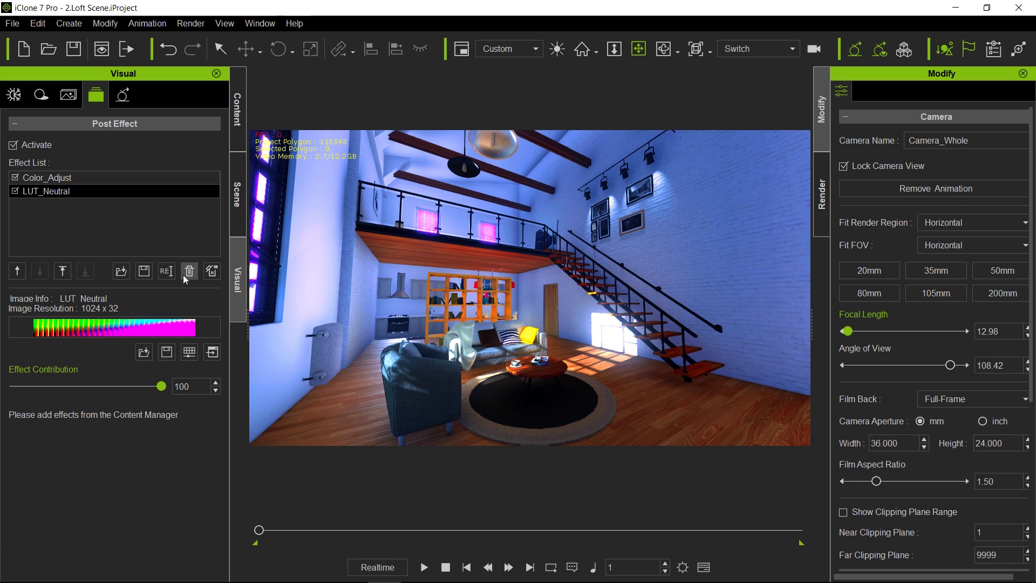
{"action": "left_click", "coordinate": [167, 273]}
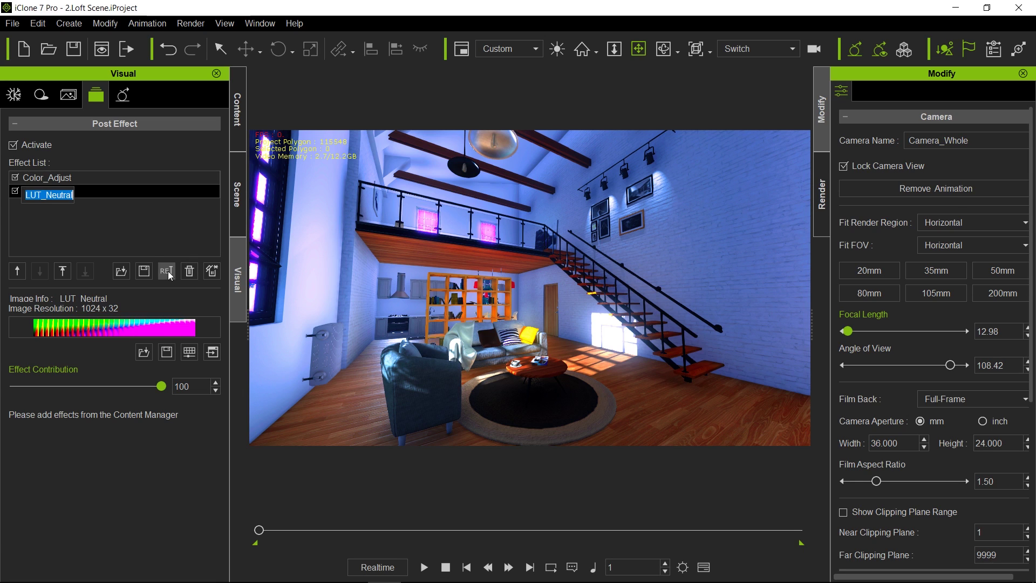
{"action": "left_click_drag", "start_coordinate": [45, 195], "coordinate": [98, 201]}
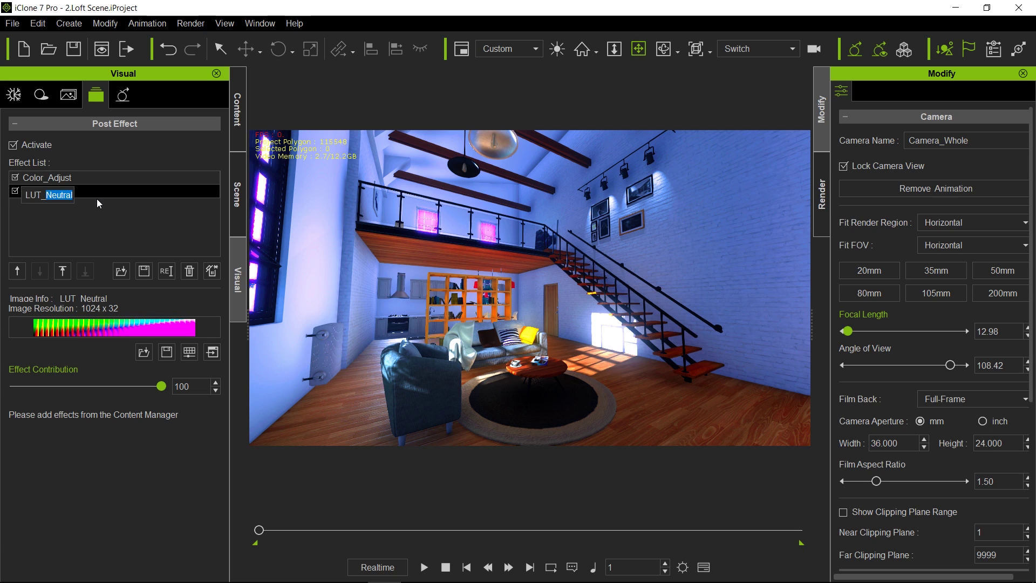
{"action": "type", "text": "Renoir"}
{"action": "key", "text": "Return"}
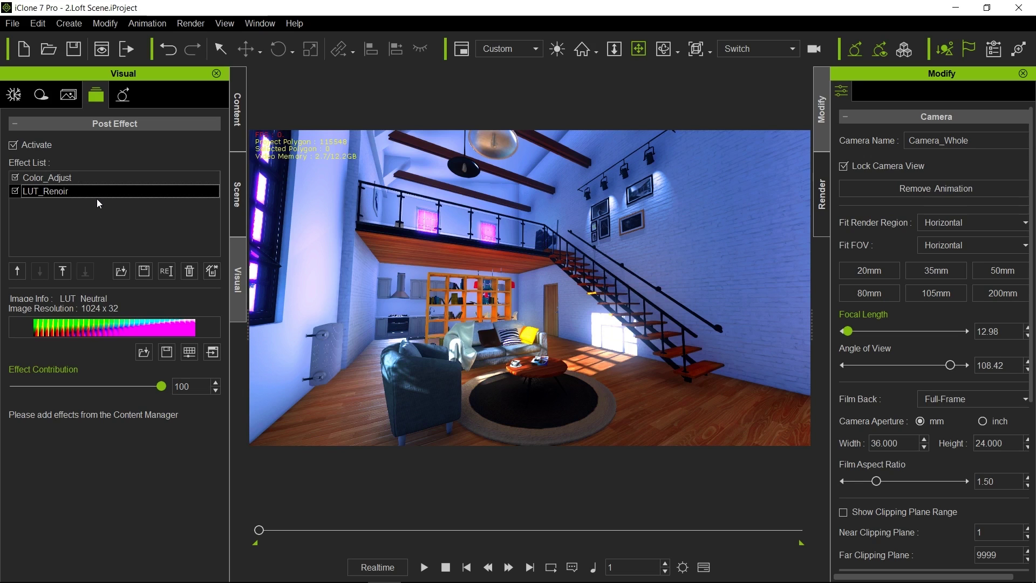
- Drop the Neutral LUT onto the scene, uncheck LUT_Renoir, then return to Photoshop
{"action": "left_click", "coordinate": [237, 85]}
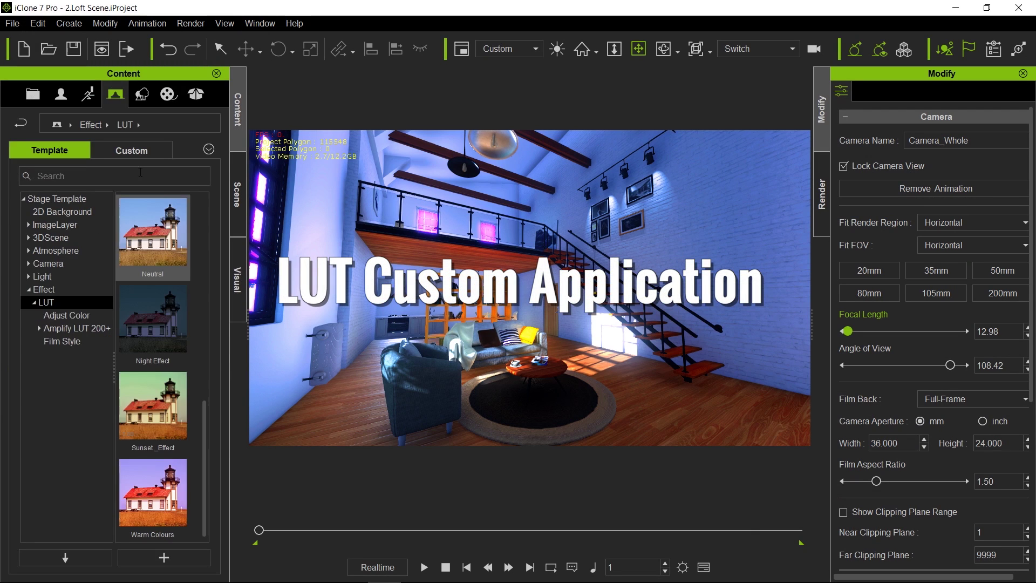
{"action": "left_click_drag", "start_coordinate": [137, 214], "coordinate": [468, 266]}
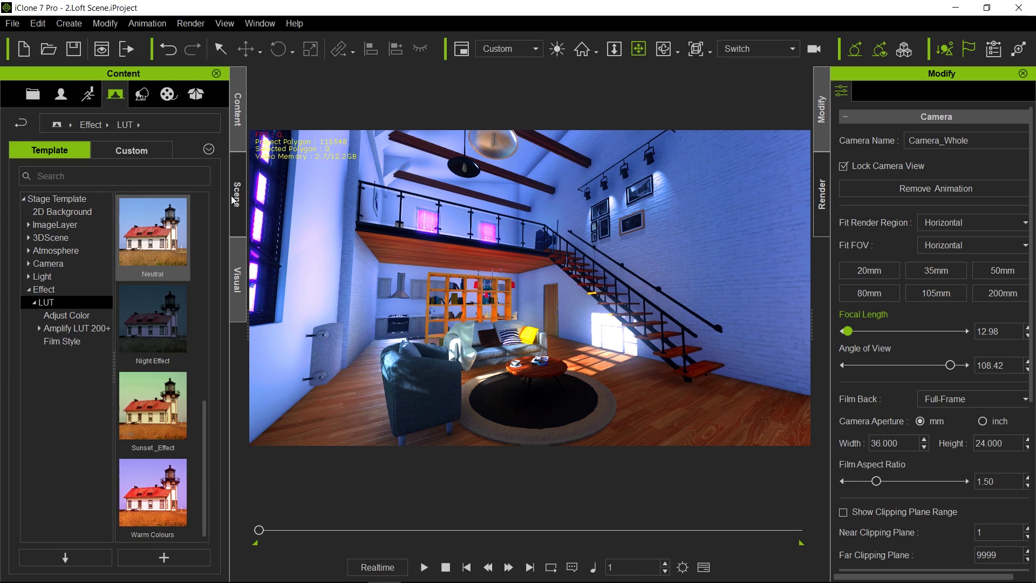
{"action": "left_click", "coordinate": [236, 254]}
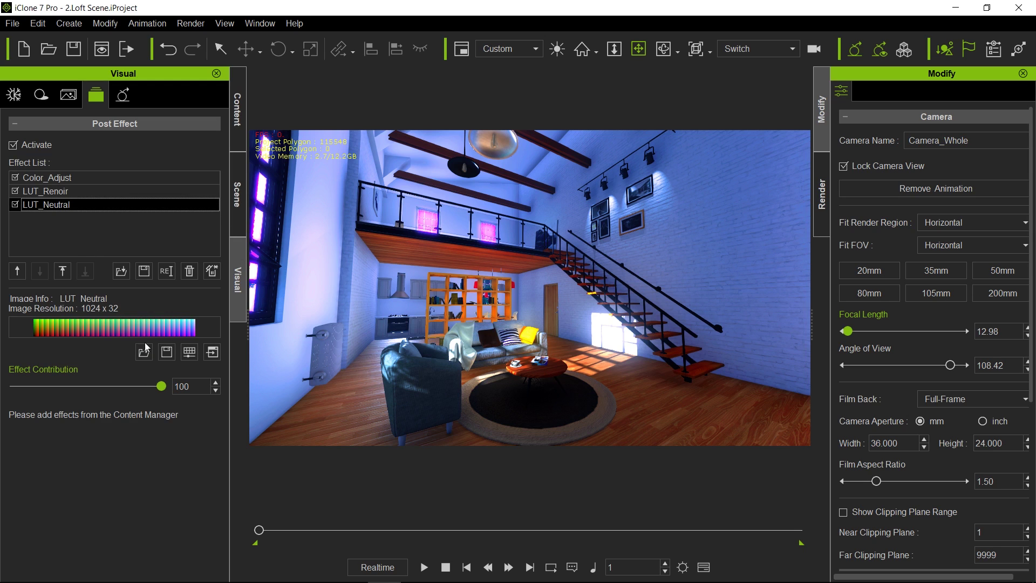
{"action": "left_click", "coordinate": [15, 193]}
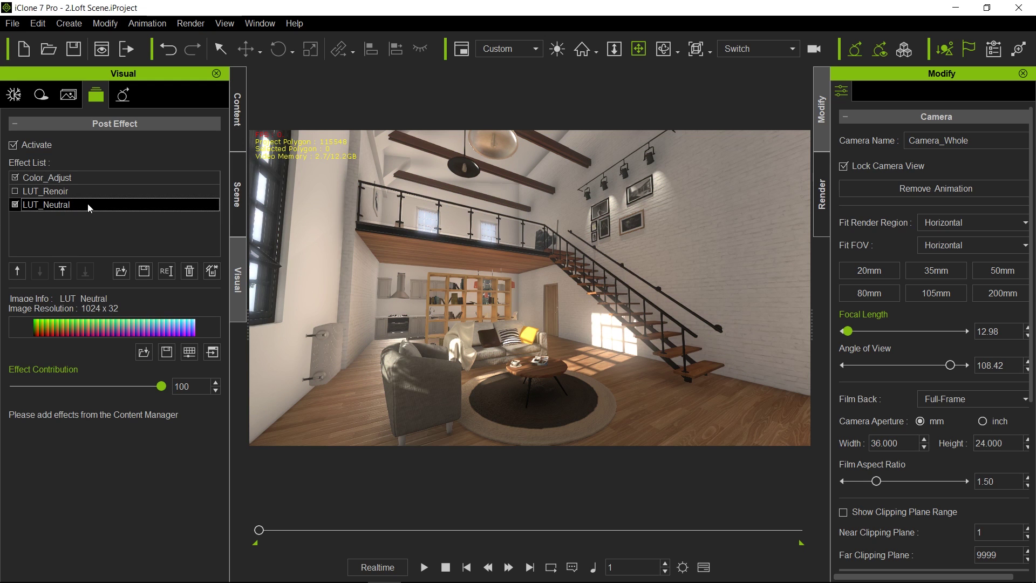
{"action": "key", "text": "alt+Tab"}
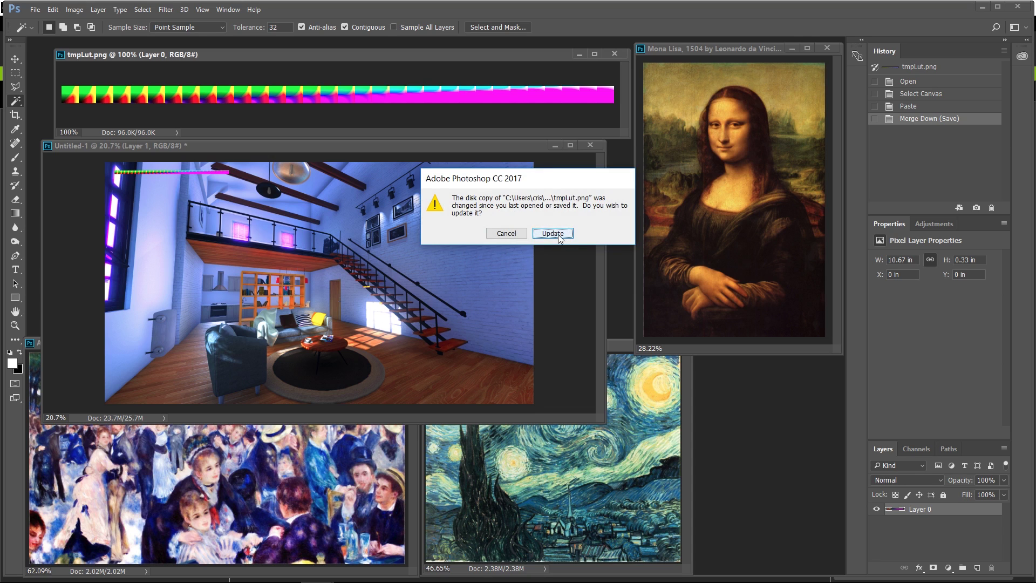
- Reload the changed tmpLut.png and delete Untitled-1's Match Color history steps
{"action": "left_click", "coordinate": [559, 235]}
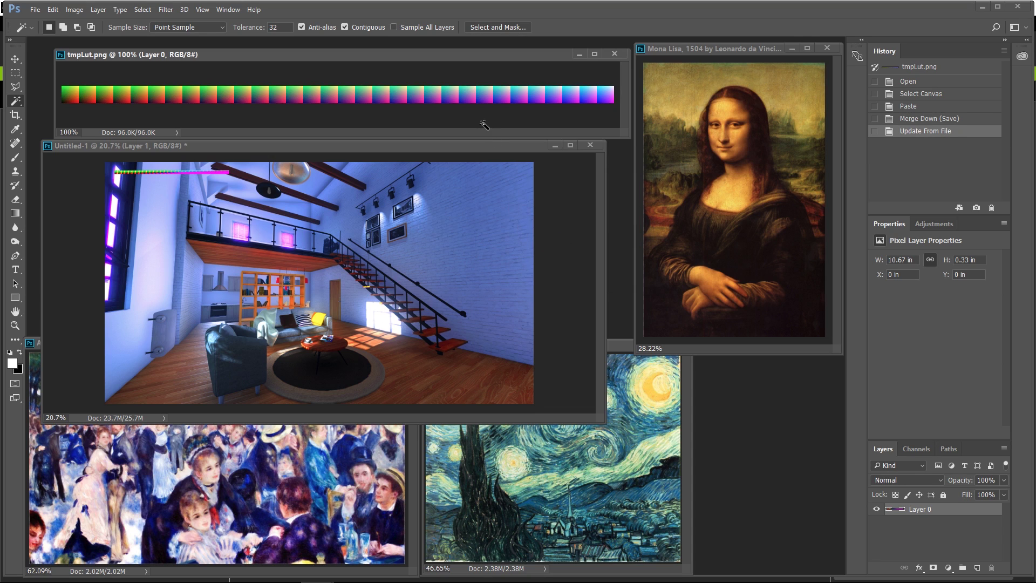
{"action": "left_click", "coordinate": [367, 144]}
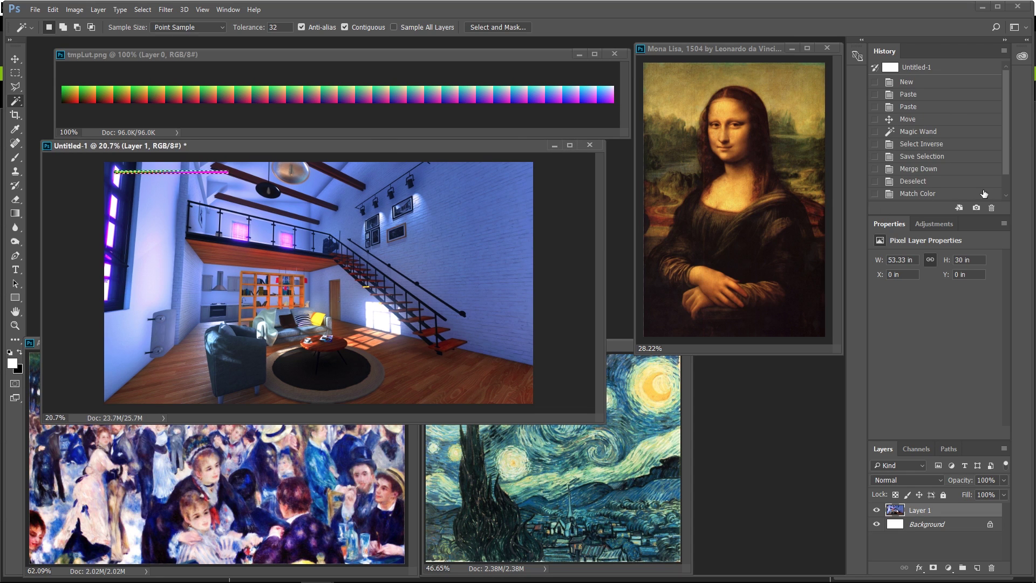
{"action": "scroll", "coordinate": [950, 189], "scroll_direction": "down", "scroll_amount": 2}
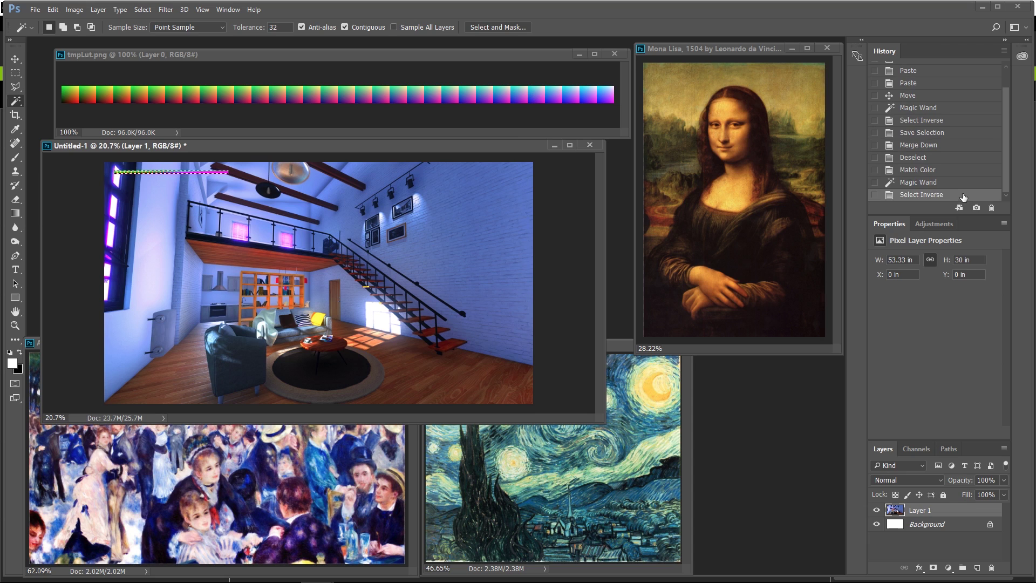
{"action": "left_click_drag", "start_coordinate": [963, 198], "coordinate": [993, 209]}
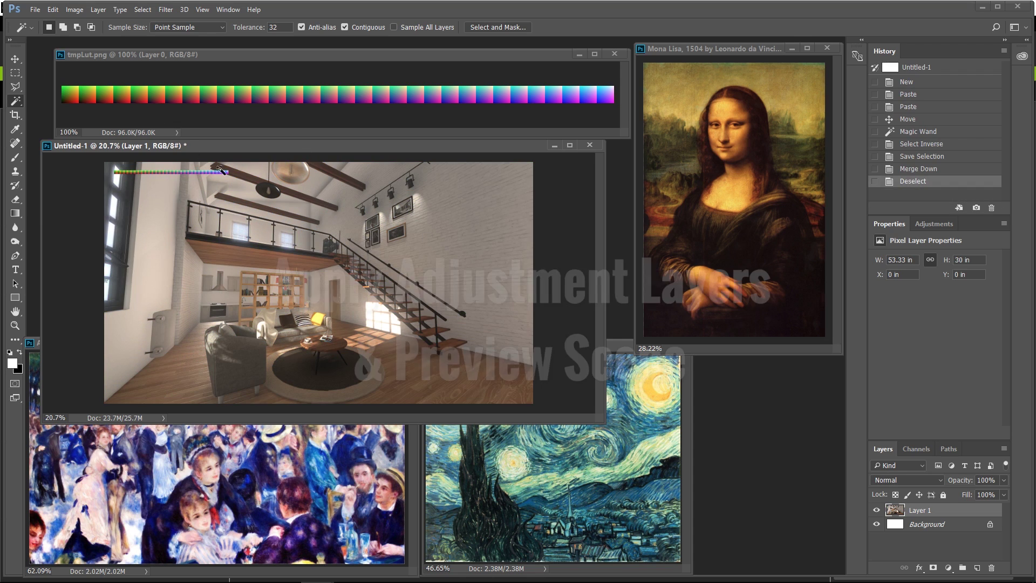
- Add a Levels layer set to 0, 0.27 and 204, then a Hue/Saturation adjustment layer
{"action": "left_click", "coordinate": [935, 222]}
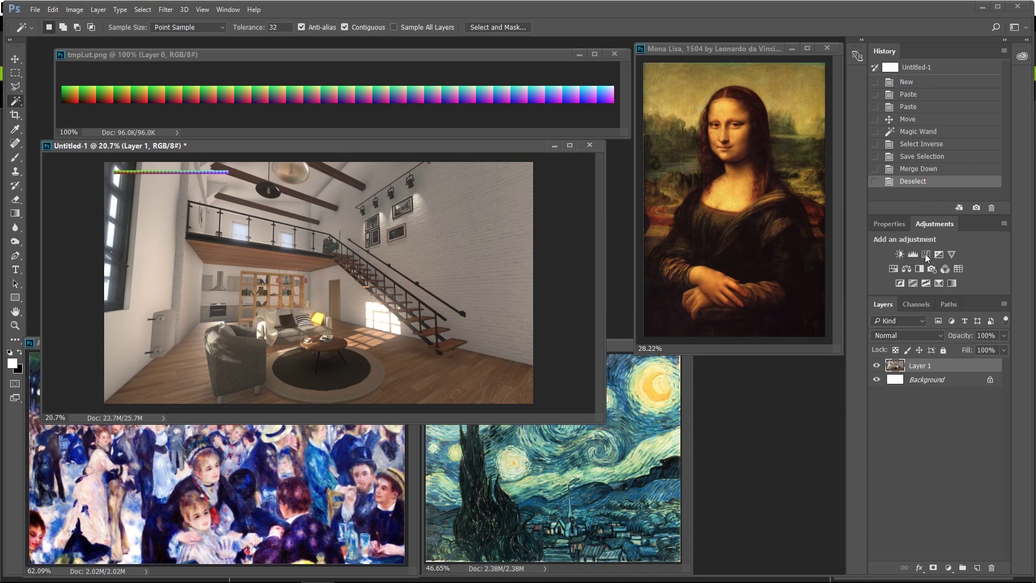
{"action": "left_click", "coordinate": [912, 254]}
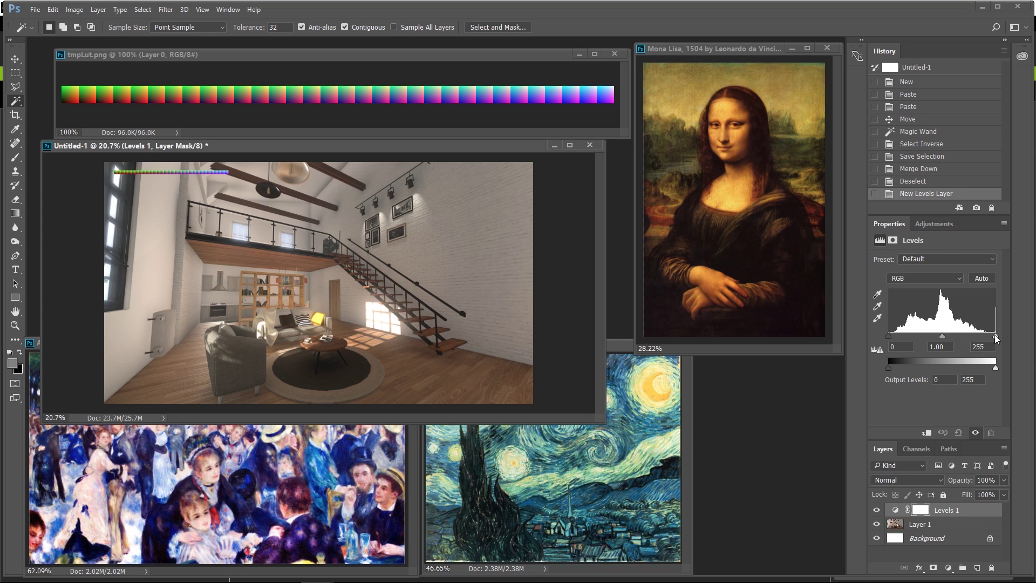
{"action": "left_click_drag", "start_coordinate": [995, 334], "coordinate": [959, 335]}
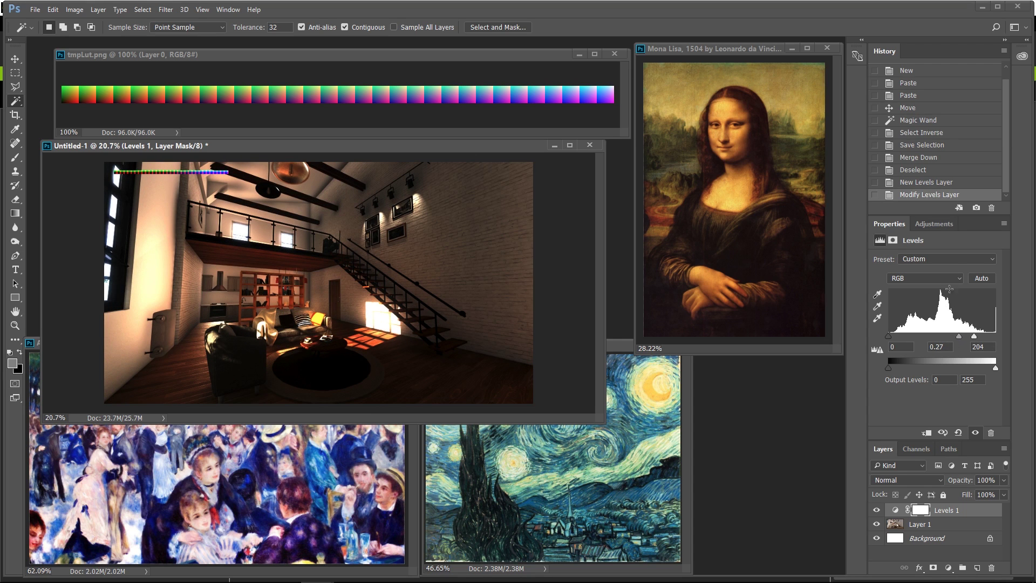
{"action": "left_click", "coordinate": [935, 225]}
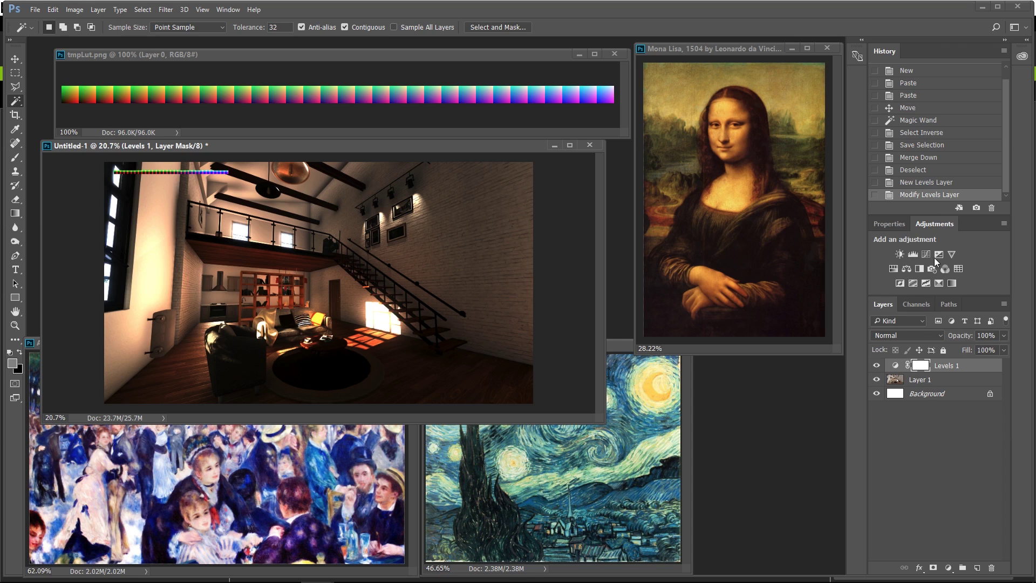
{"action": "left_click", "coordinate": [896, 267]}
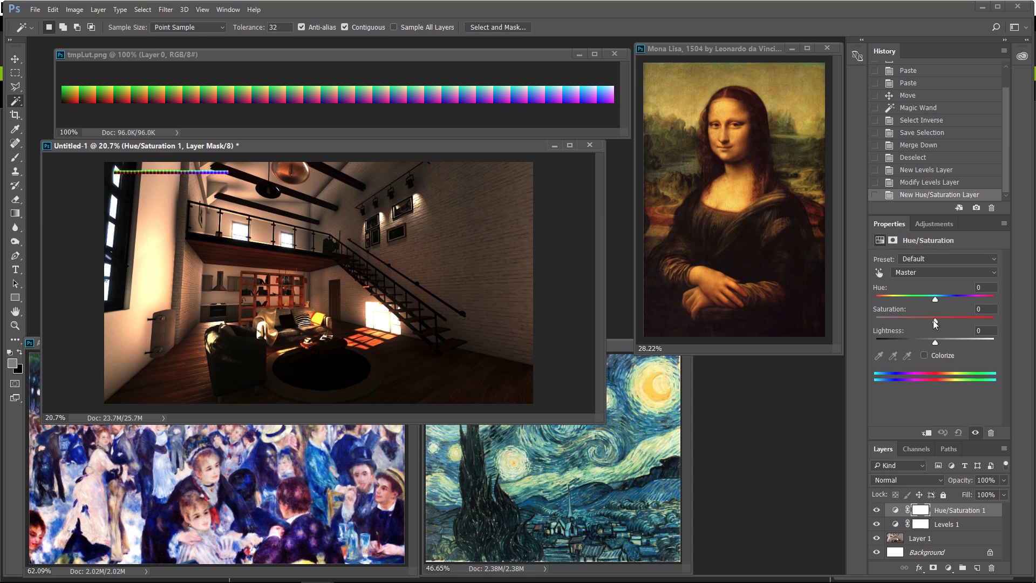
- Set Hue/Saturation saturation to -100, then select both Levels 1 and Hue/Saturation 1 layers
{"action": "left_click_drag", "start_coordinate": [935, 322], "coordinate": [873, 332]}
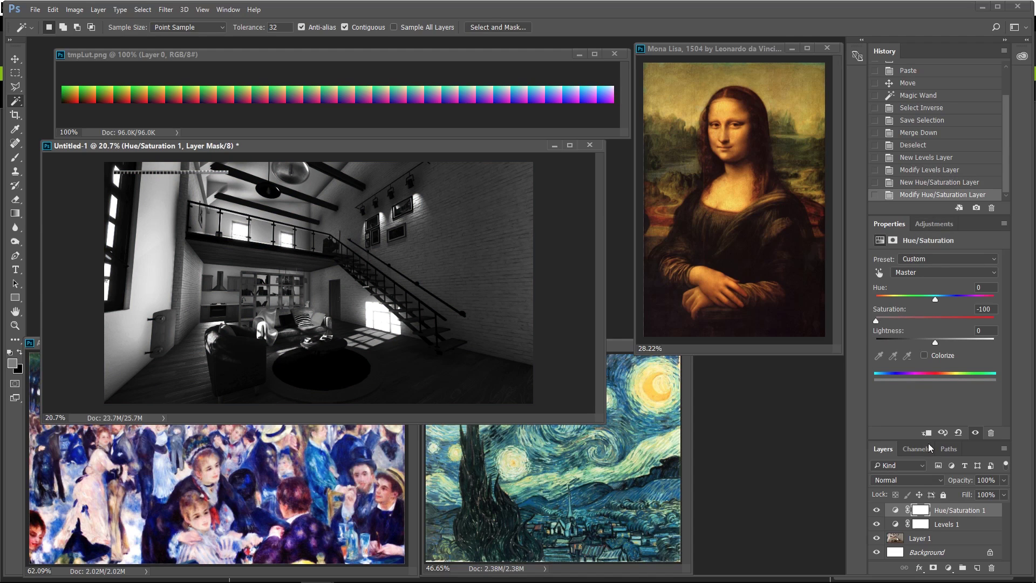
{"action": "left_click", "coordinate": [952, 510]}
{"action": "left_click", "coordinate": [950, 526]}
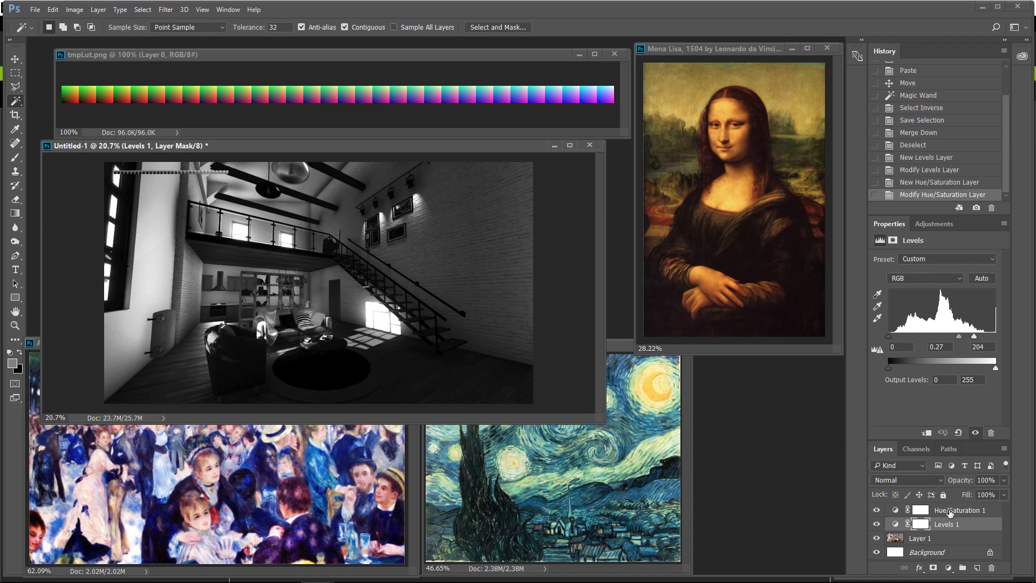
{"action": "left_click", "coordinate": [950, 510], "text": "shift"}
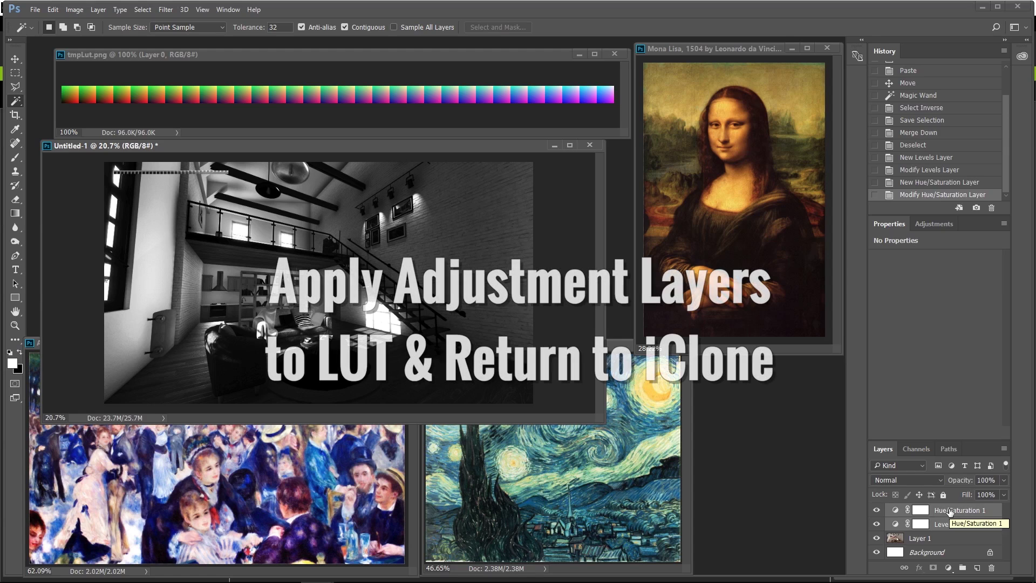
- Copy both adjustment layers onto tmpLut.png and flatten it into a single layer
{"action": "left_click_drag", "start_coordinate": [948, 527], "coordinate": [522, 96]}
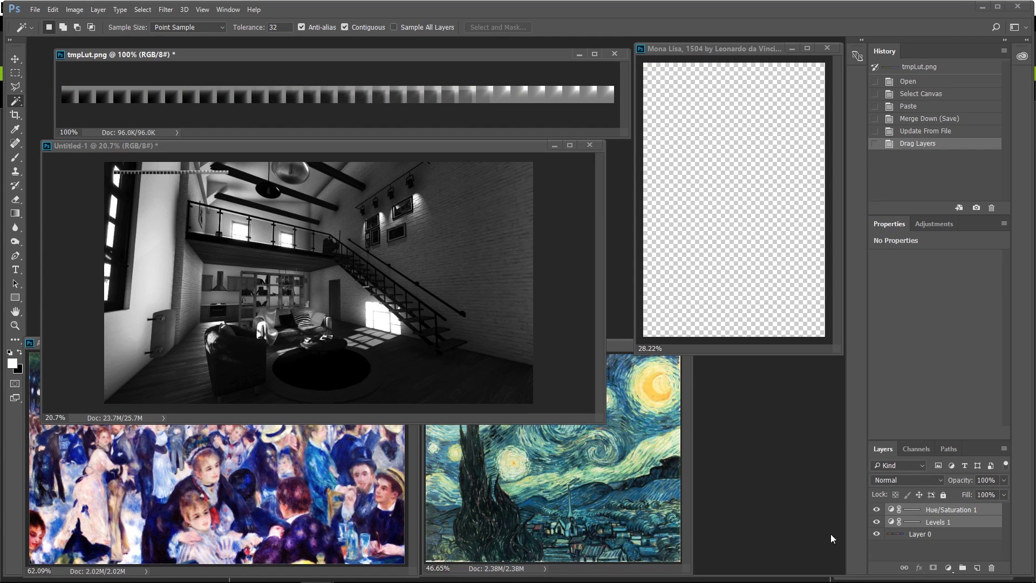
{"action": "left_click", "coordinate": [930, 511]}
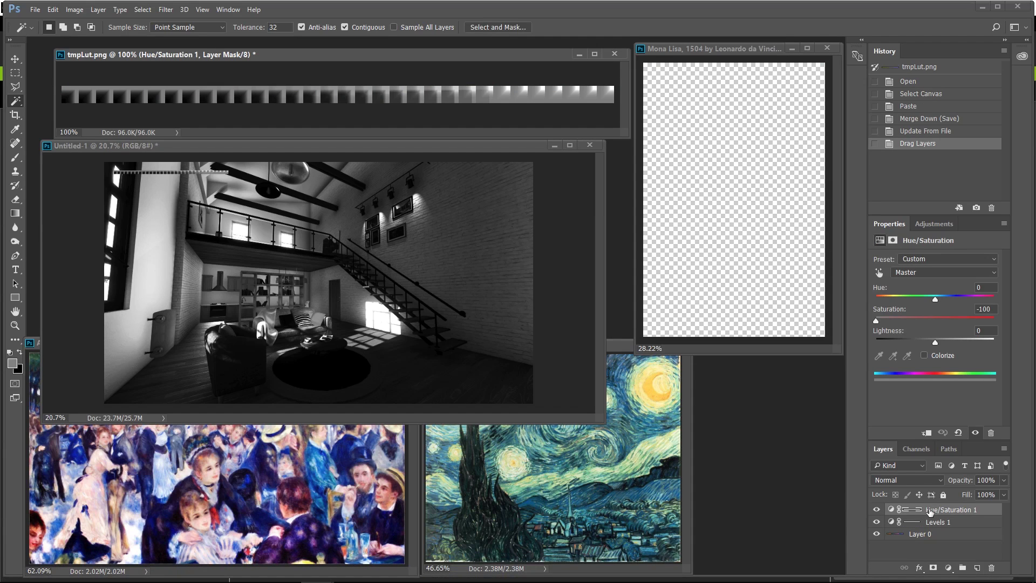
{"action": "right_click", "coordinate": [930, 511]}
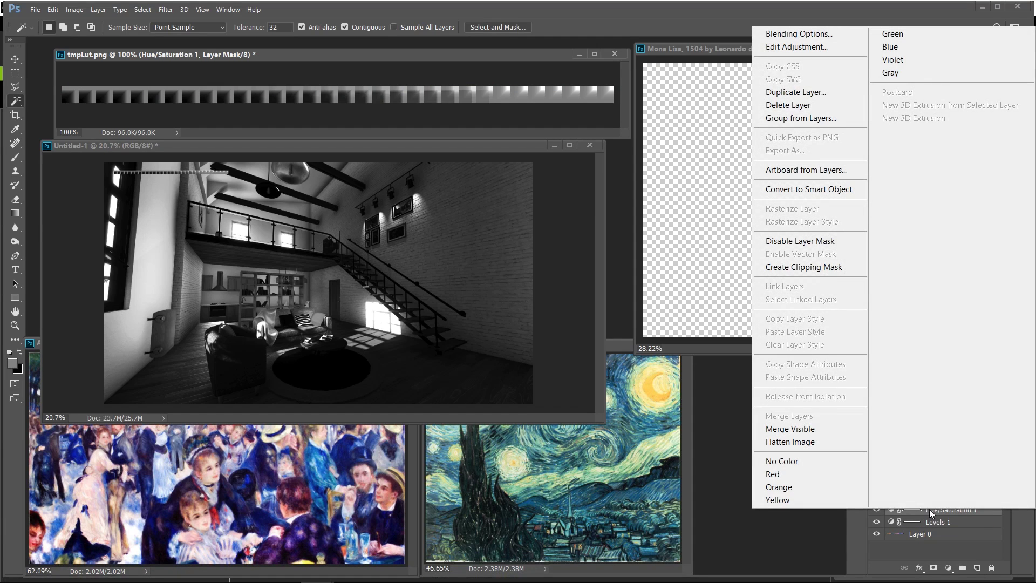
{"action": "left_click", "coordinate": [794, 443]}
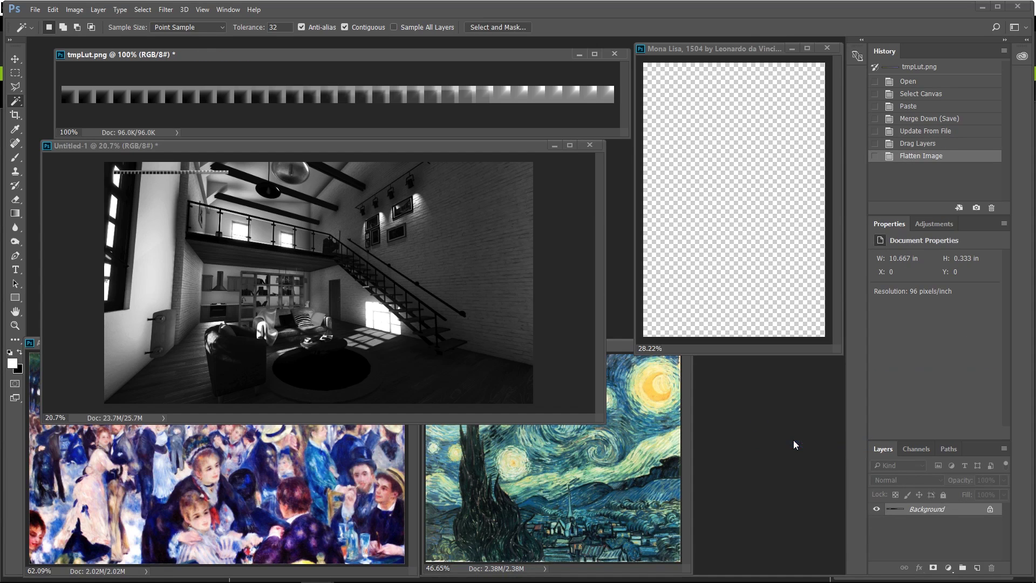
- Save the flattened tmpLut.png and switch back to iClone
{"action": "left_click", "coordinate": [35, 11]}
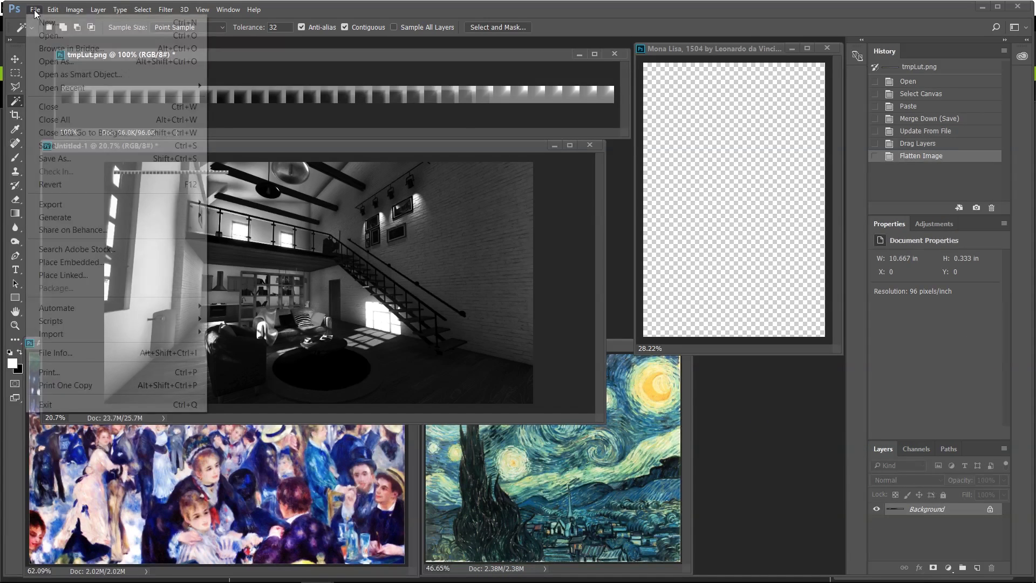
{"action": "left_click", "coordinate": [40, 146]}
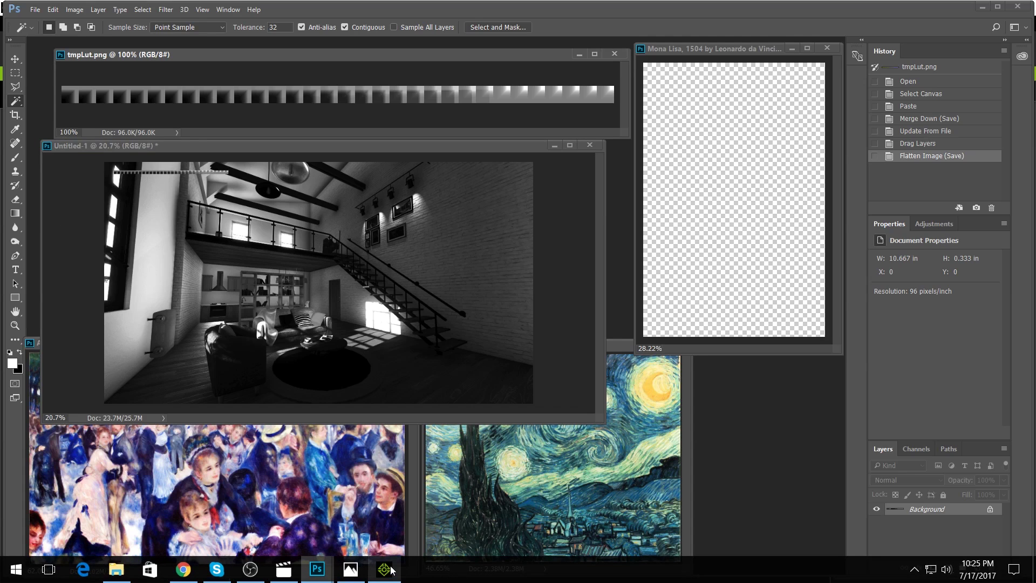
{"action": "left_click", "coordinate": [390, 570]}
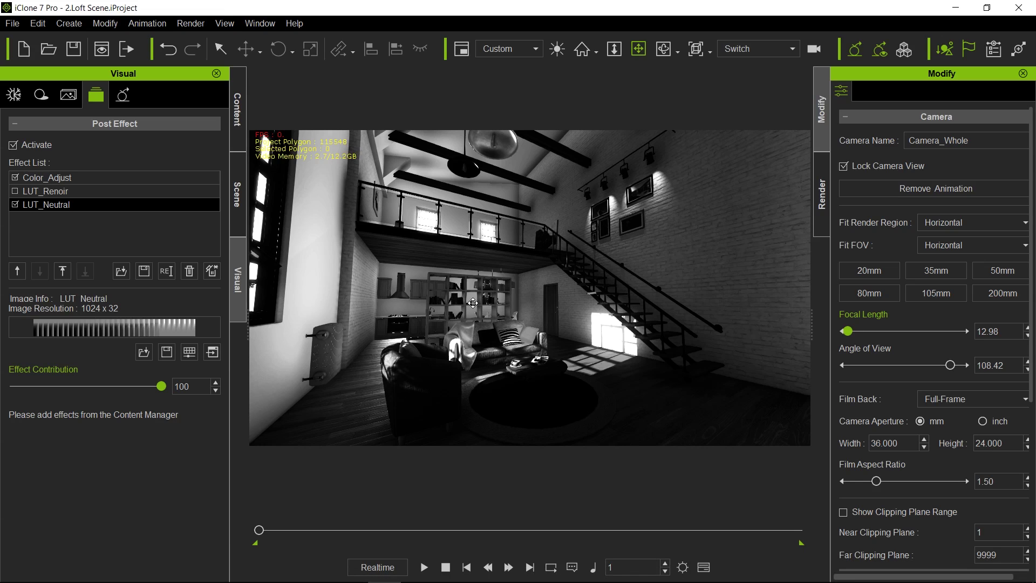